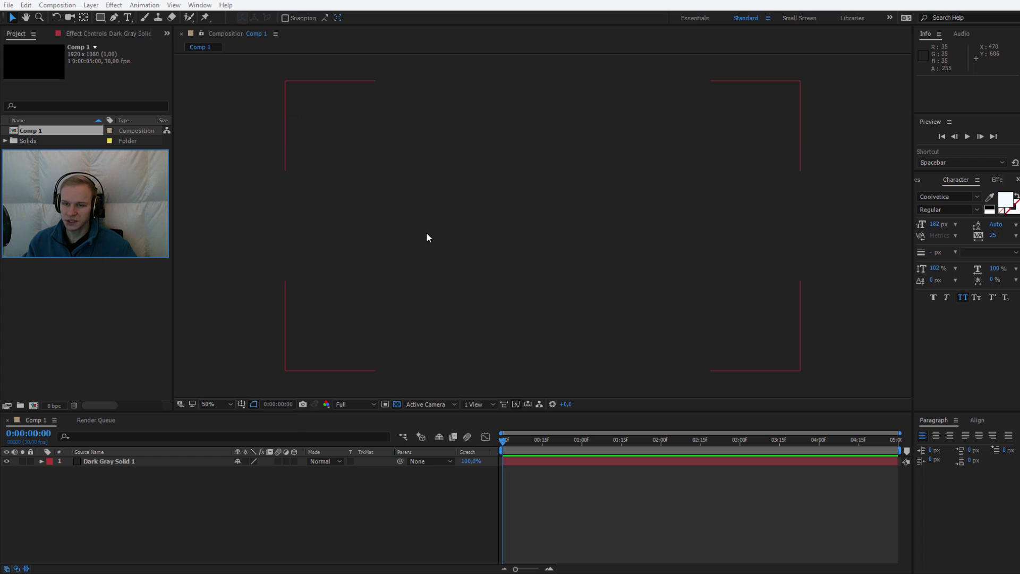
Draw a circle in the composition with the Ellipse Tool.
{"action": "left_click", "coordinate": [100, 19]}
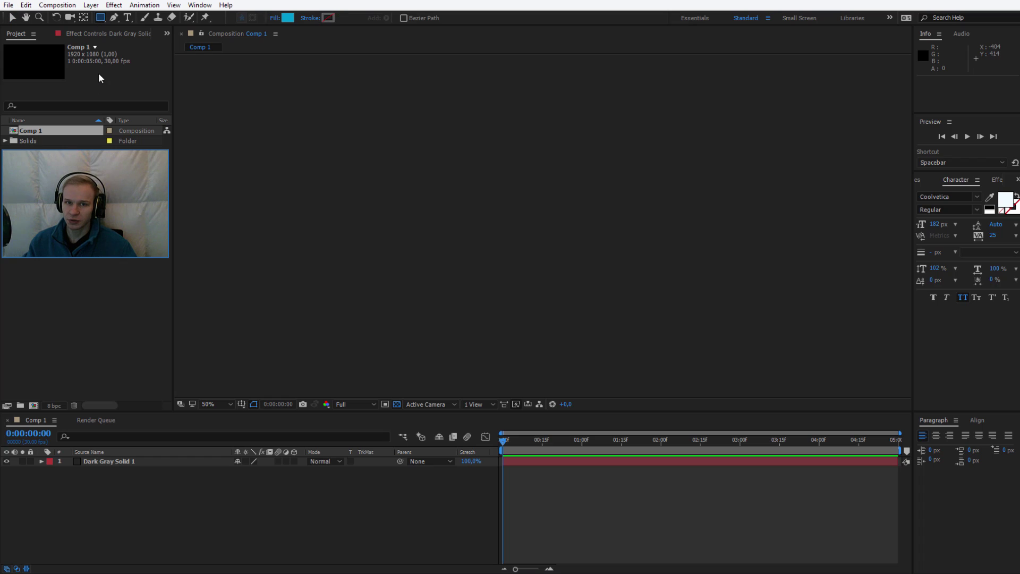
{"action": "left_click", "coordinate": [101, 19]}
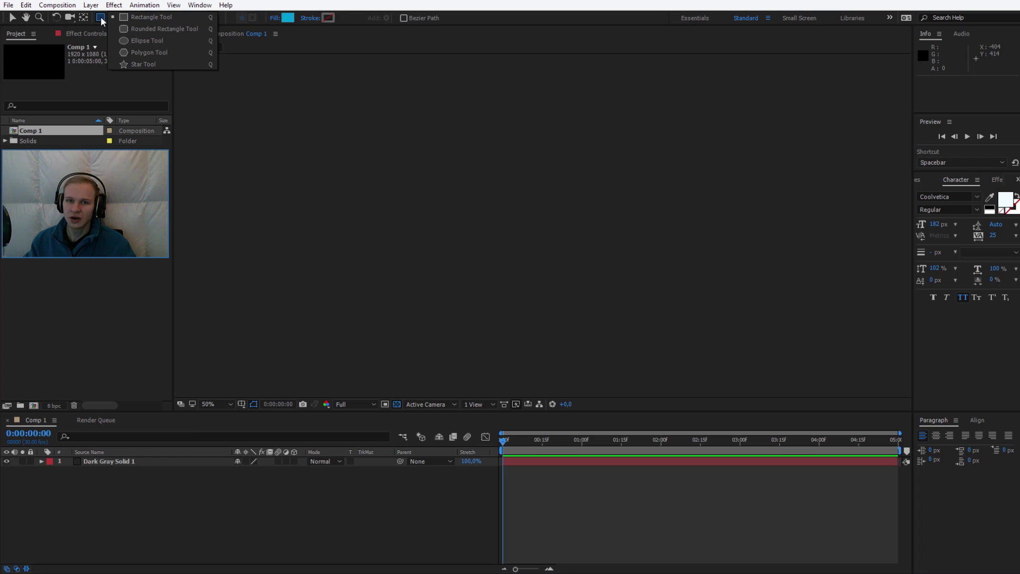
{"action": "left_click", "coordinate": [174, 42]}
{"action": "left_click_drag", "start_coordinate": [494, 212], "coordinate": [602, 290]}
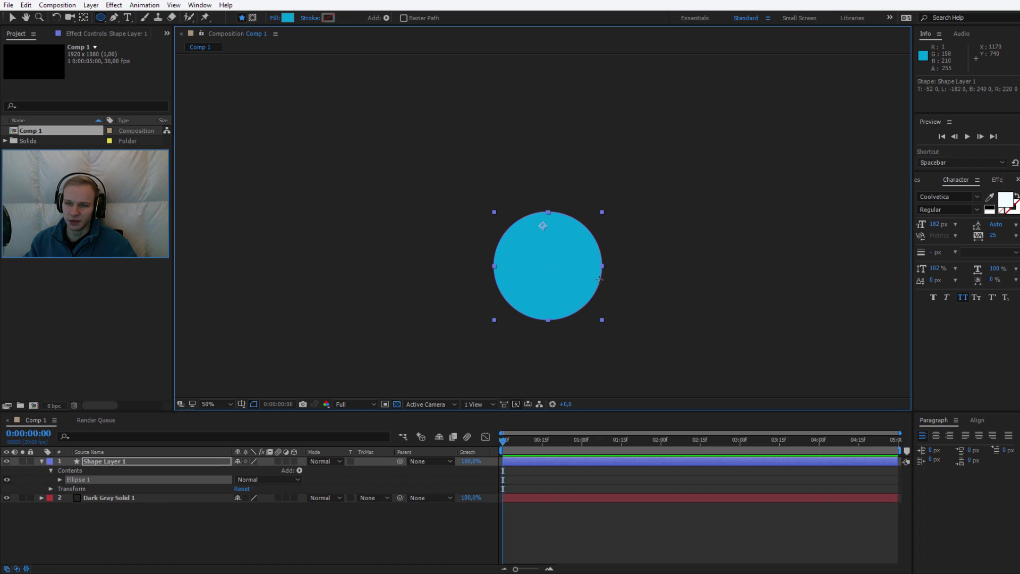
Set the circle's fill to teal by sampling it with the eyedropper.
{"action": "left_click", "coordinate": [291, 18]}
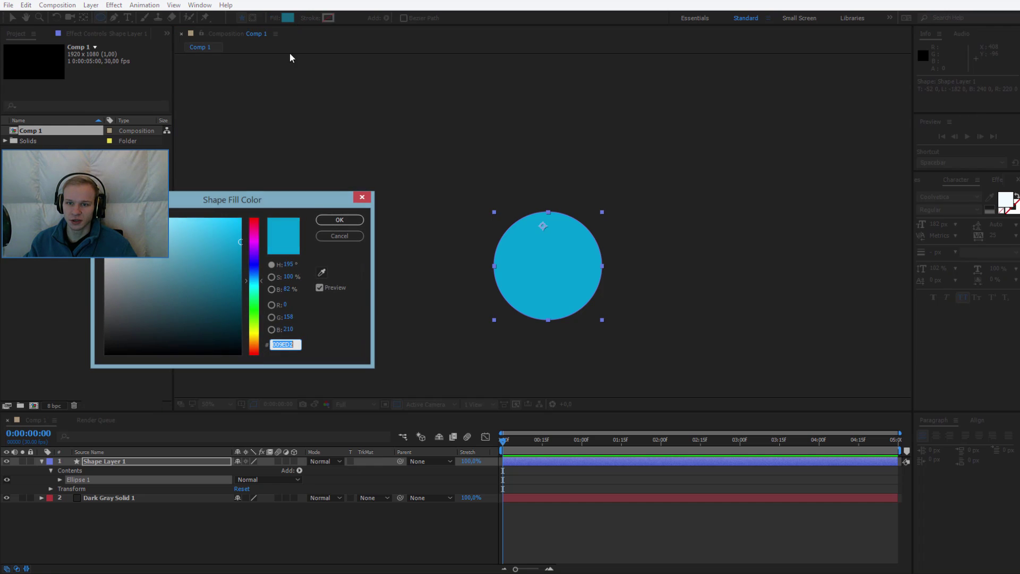
{"action": "left_click", "coordinate": [321, 272]}
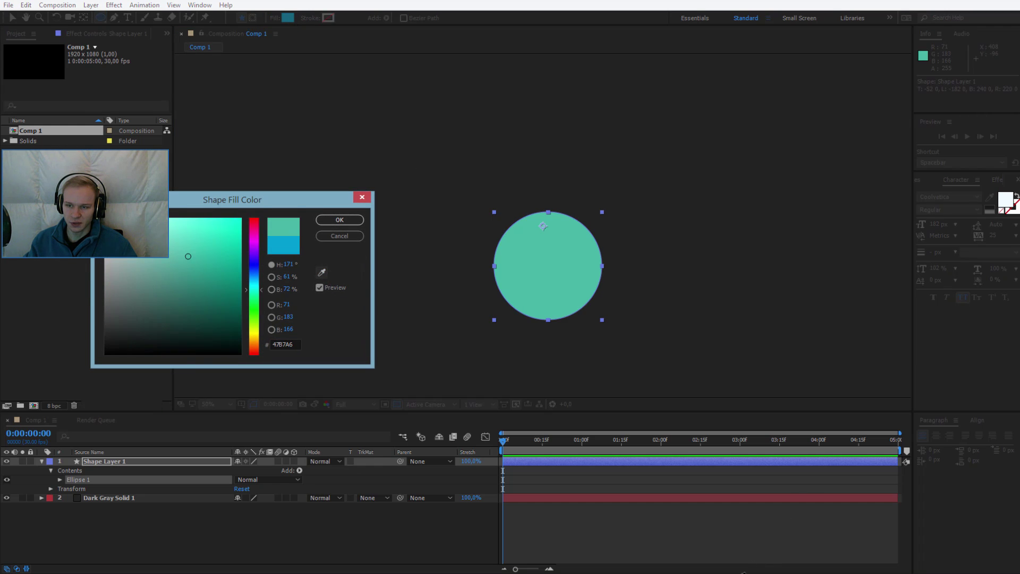
{"action": "left_click", "coordinate": [748, 573]}
{"action": "left_click", "coordinate": [340, 220]}
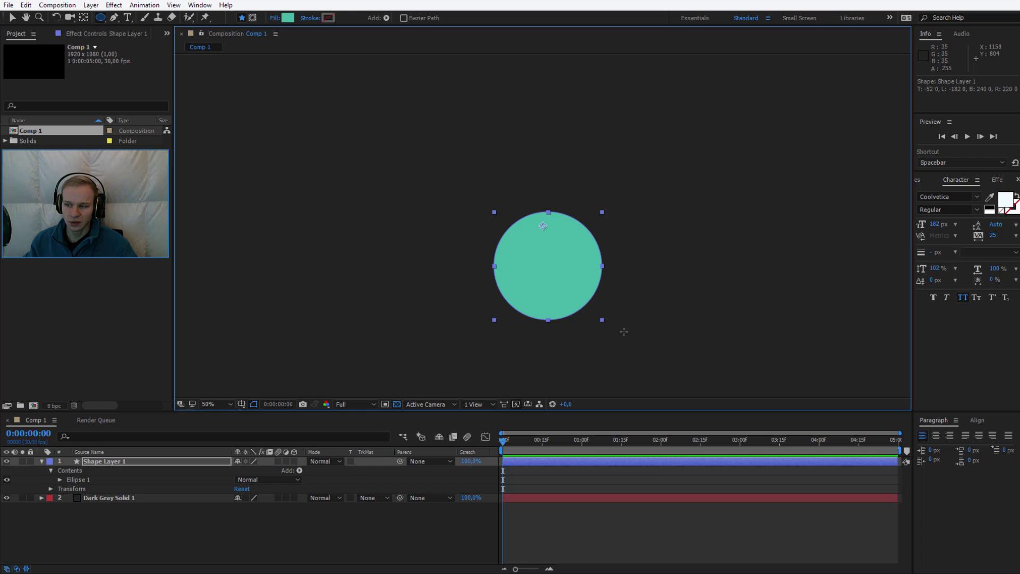
Centre the circle horizontally and vertically in Comp 1 using Align.
{"action": "left_click", "coordinate": [979, 421]}
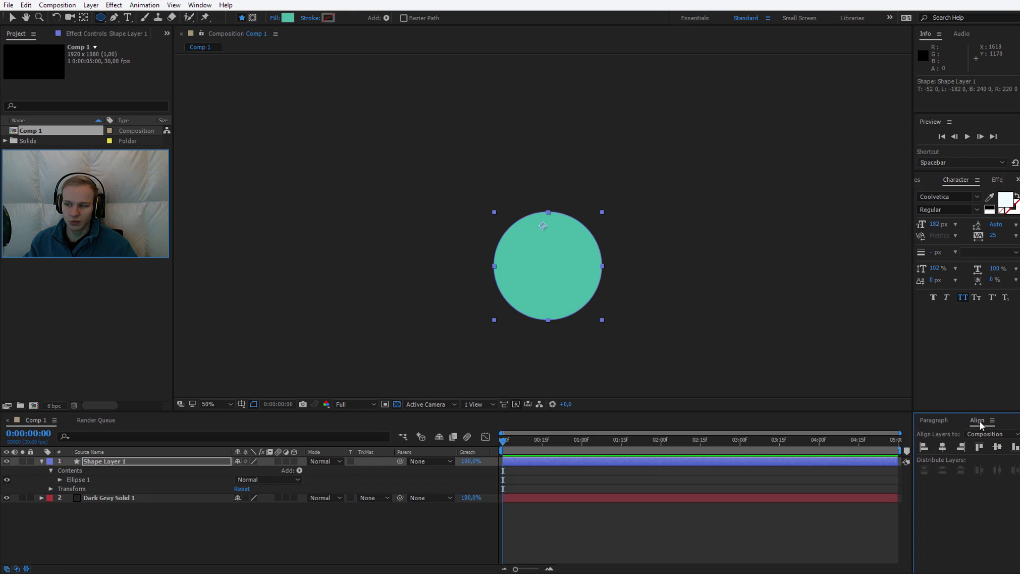
{"action": "left_click", "coordinate": [942, 447]}
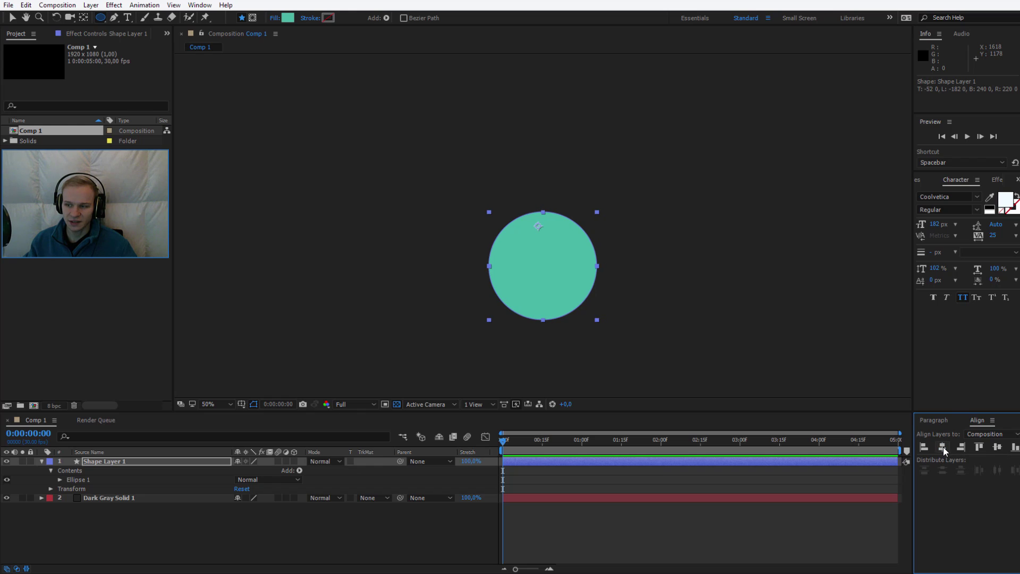
{"action": "left_click", "coordinate": [997, 447]}
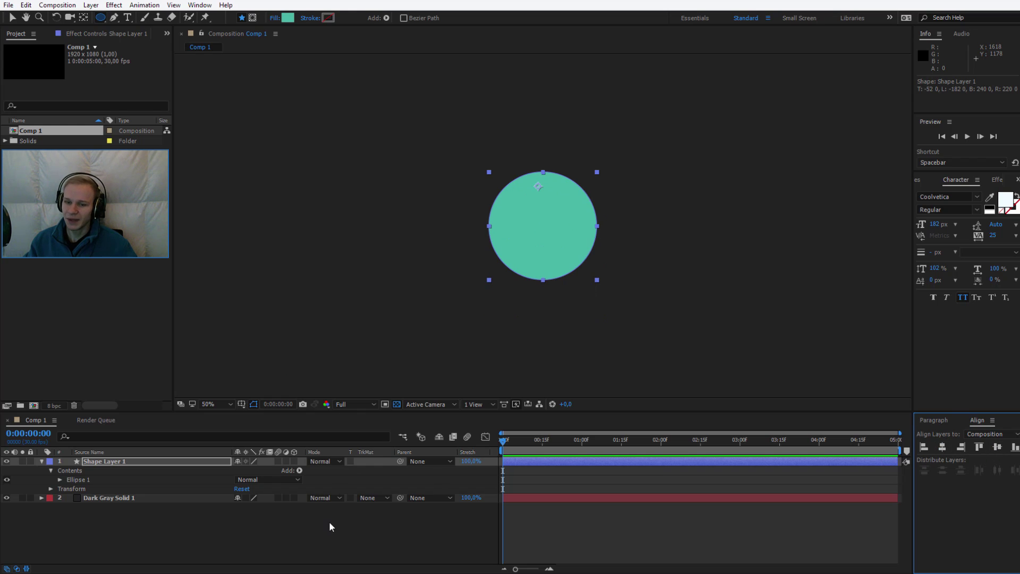
{"action": "left_click", "coordinate": [122, 461]}
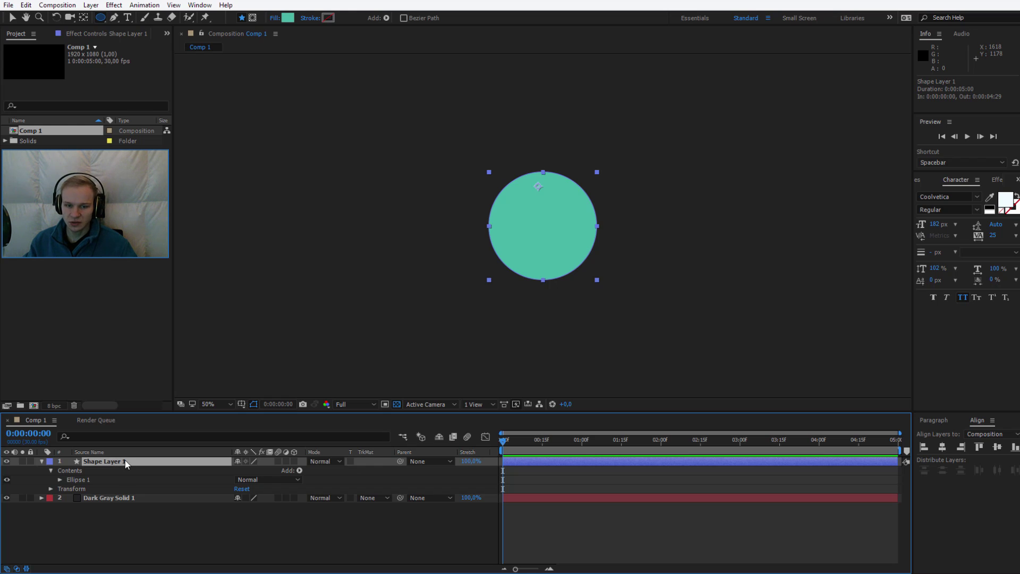
Duplicate the circle layer with Ctrl+D, naming the top copy Right and the other Left.
{"action": "key", "text": "ctrl+d"}
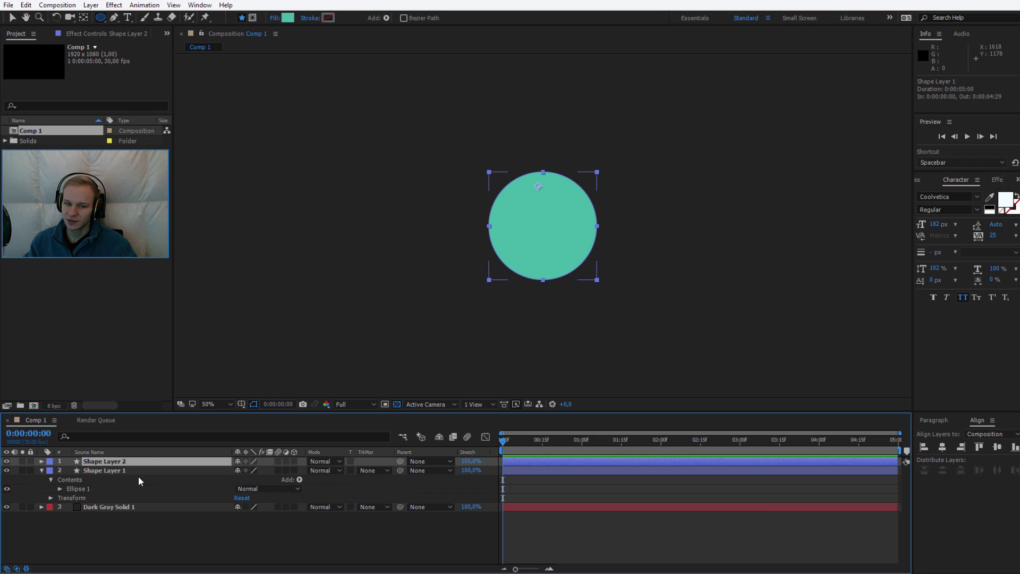
{"action": "key", "text": "Return"}
{"action": "type", "text": "Right"}
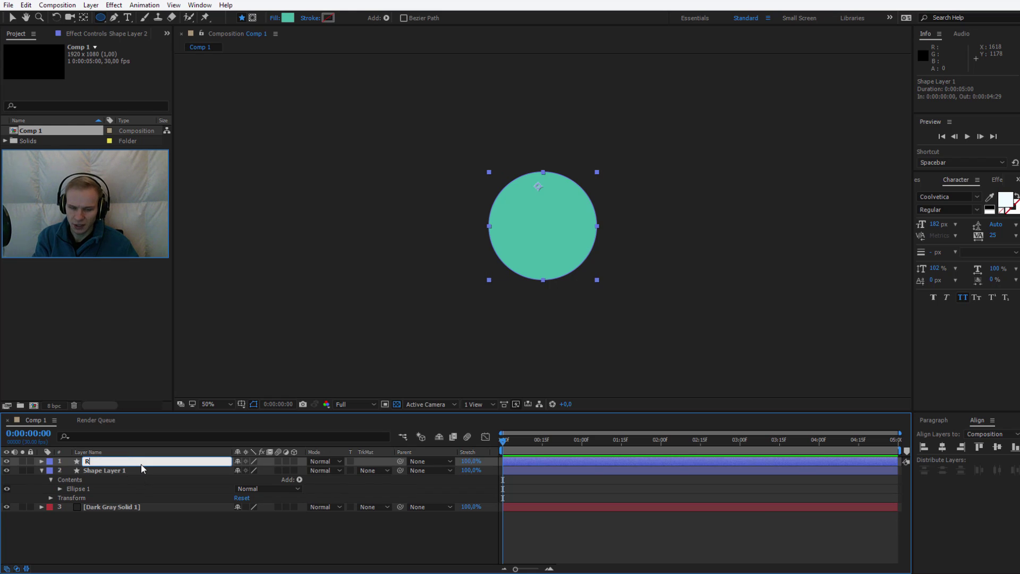
{"action": "left_click", "coordinate": [138, 471]}
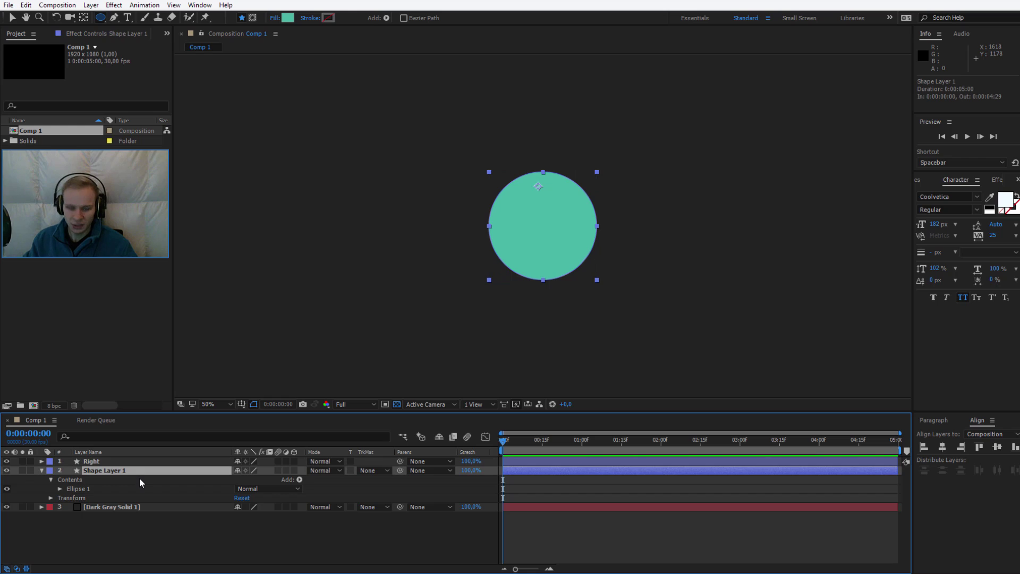
{"action": "key", "text": "Return"}
{"action": "type", "text": "Left"}
{"action": "key", "text": "Return"}
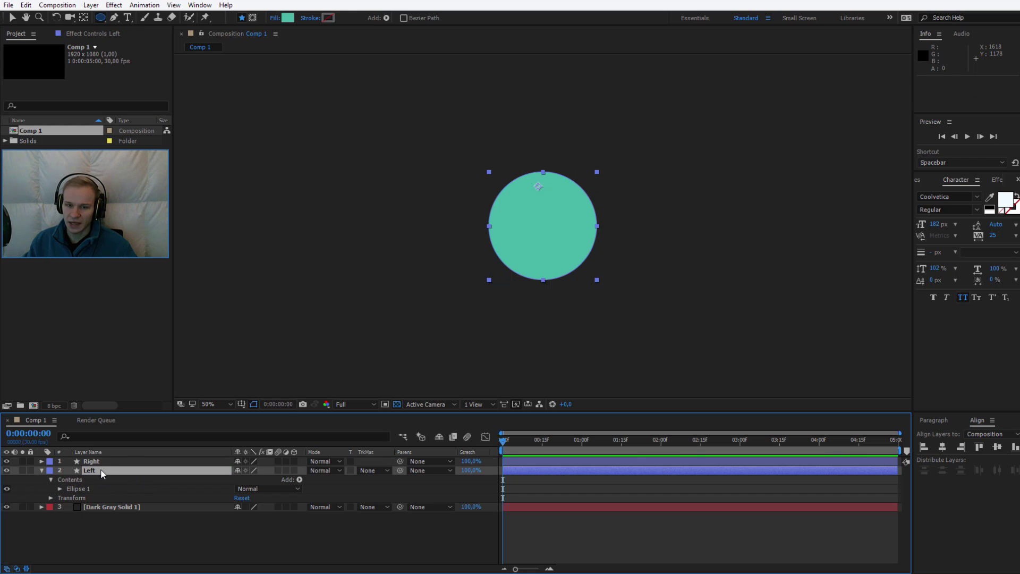
Turn on the Title/Action Safe guides in the composition viewer.
{"action": "left_click", "coordinate": [242, 404]}
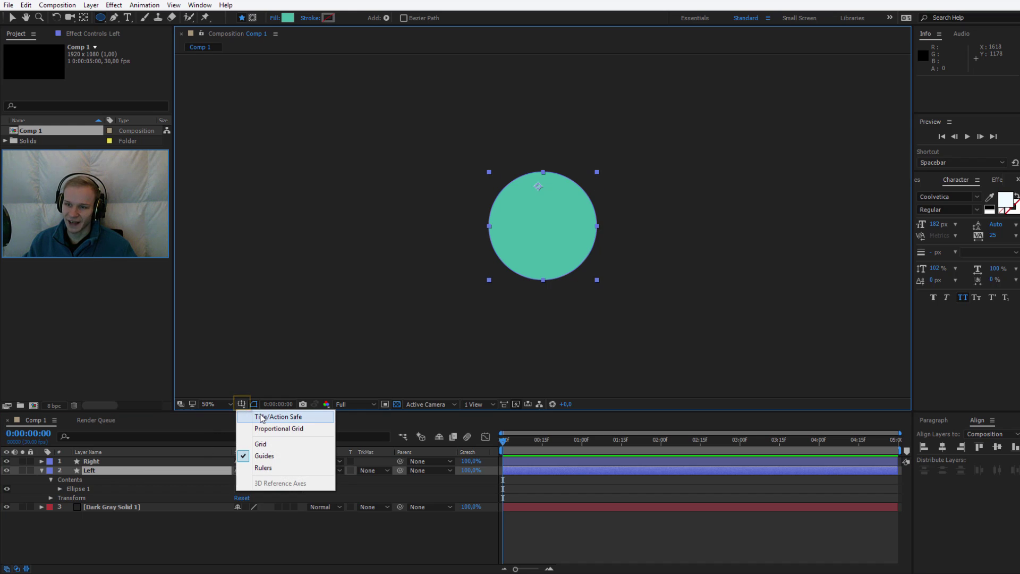
{"action": "left_click", "coordinate": [278, 416]}
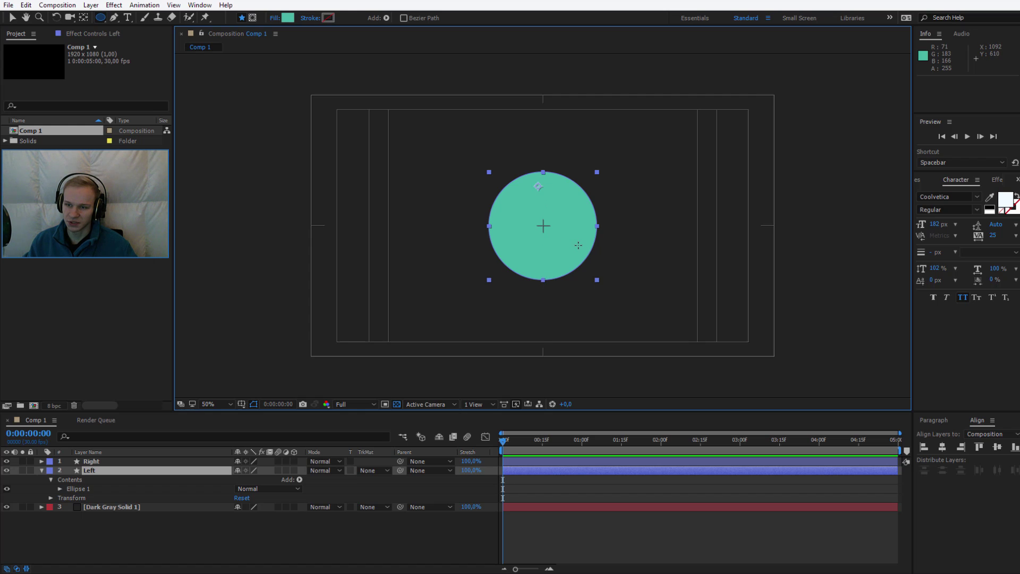
{"action": "scroll", "coordinate": [578, 245], "scroll_direction": "up", "scroll_amount": 3}
{"action": "scroll", "coordinate": [603, 253], "scroll_direction": "down", "scroll_amount": 2}
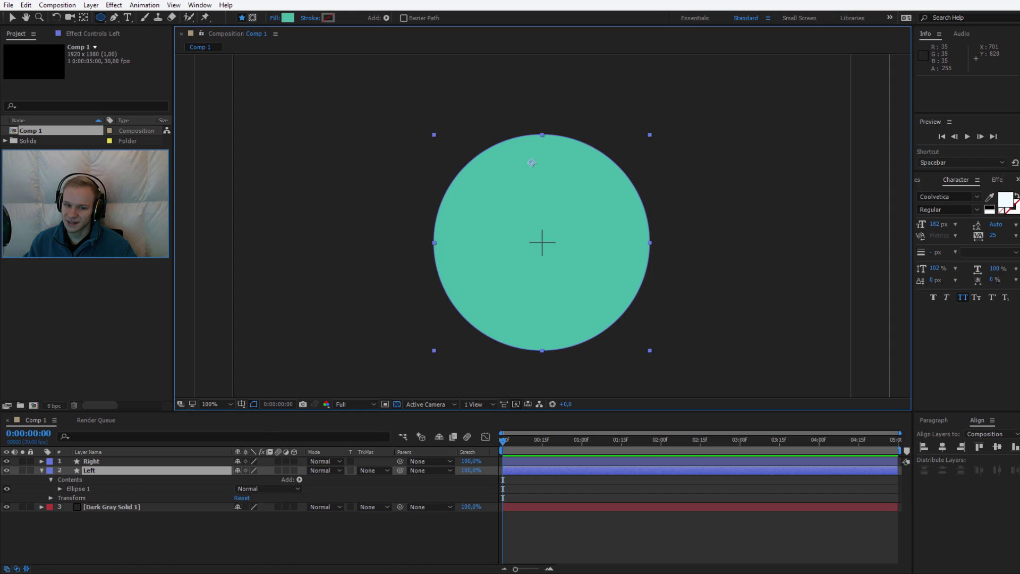
Select the Left layer, draw a test rectangle beside the circle, then undo it.
{"action": "left_click", "coordinate": [104, 533]}
{"action": "left_click", "coordinate": [98, 470]}
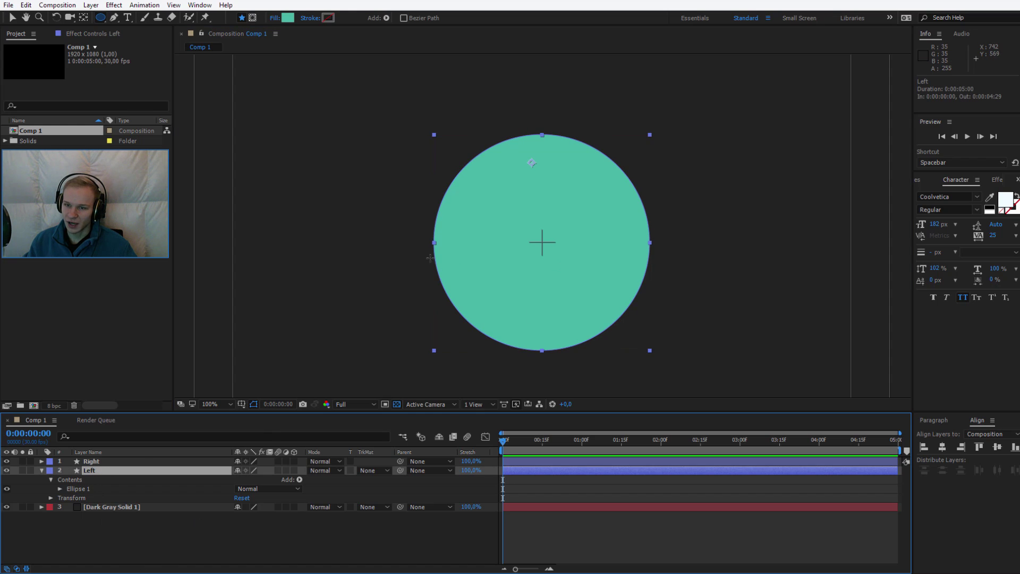
{"action": "left_click", "coordinate": [98, 461]}
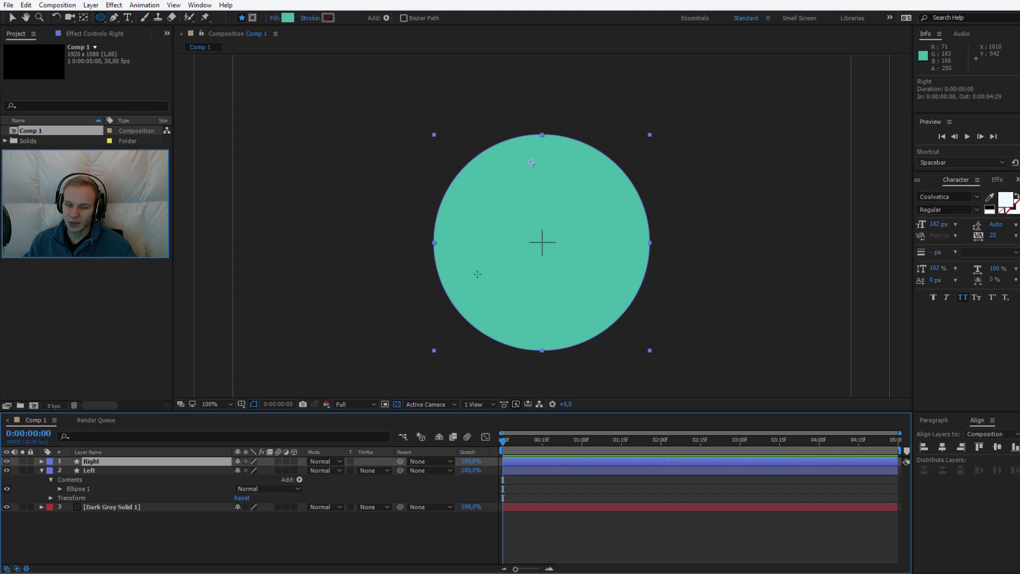
{"action": "left_click", "coordinate": [94, 471]}
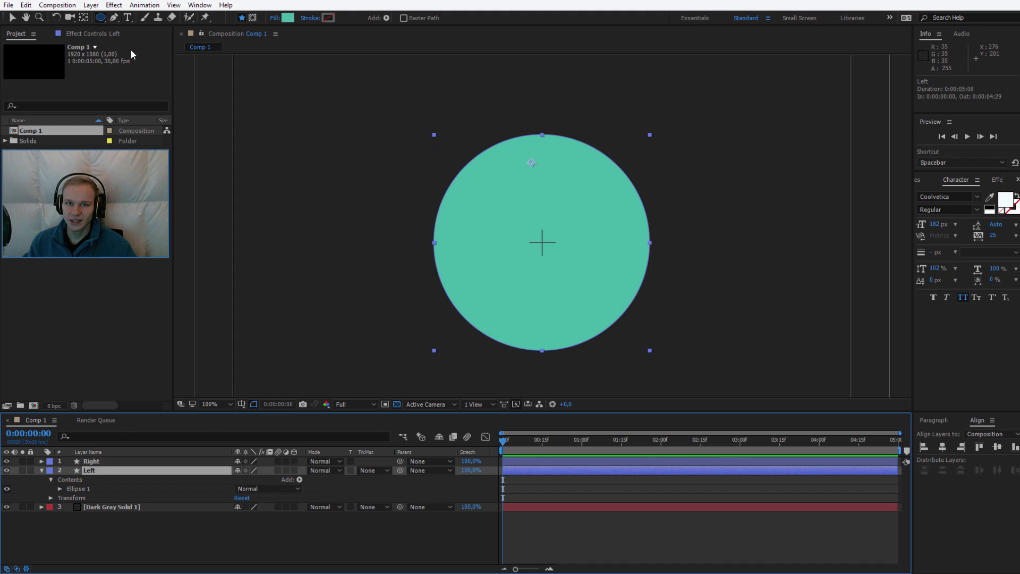
{"action": "left_click_drag", "start_coordinate": [102, 21], "coordinate": [146, 19]}
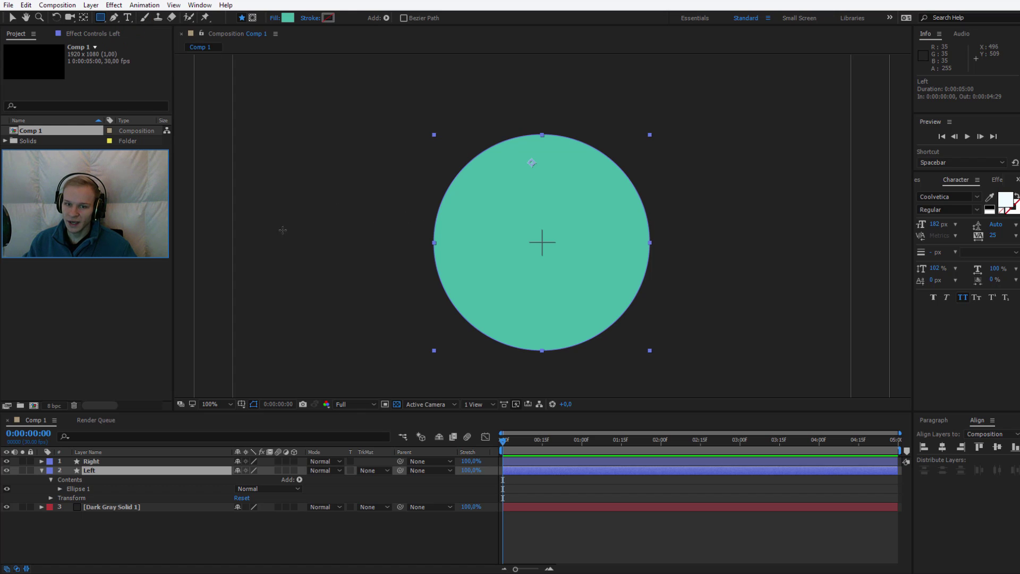
{"action": "left_click_drag", "start_coordinate": [258, 196], "coordinate": [418, 289]}
{"action": "key", "text": "ctrl+z"}
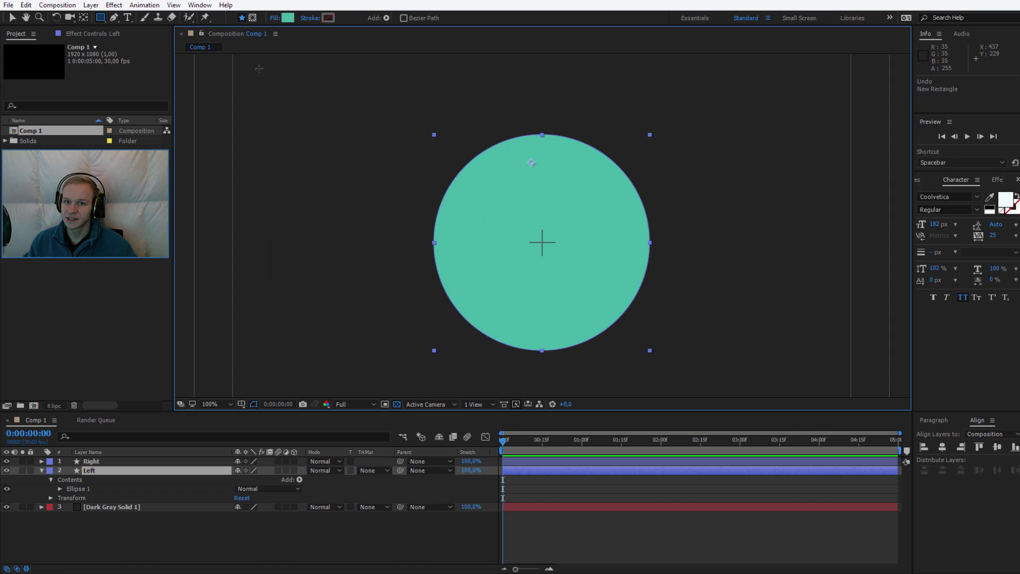
Enable Tool Creates Mask and hide the Right layer, discarding two trial masks.
{"action": "left_click", "coordinate": [253, 19]}
{"action": "left_click_drag", "start_coordinate": [360, 110], "coordinate": [544, 293]}
{"action": "key", "text": "ctrl+z"}
{"action": "left_click", "coordinate": [8, 461]}
{"action": "left_click_drag", "start_coordinate": [384, 111], "coordinate": [512, 306]}
{"action": "key", "text": "ctrl+z"}
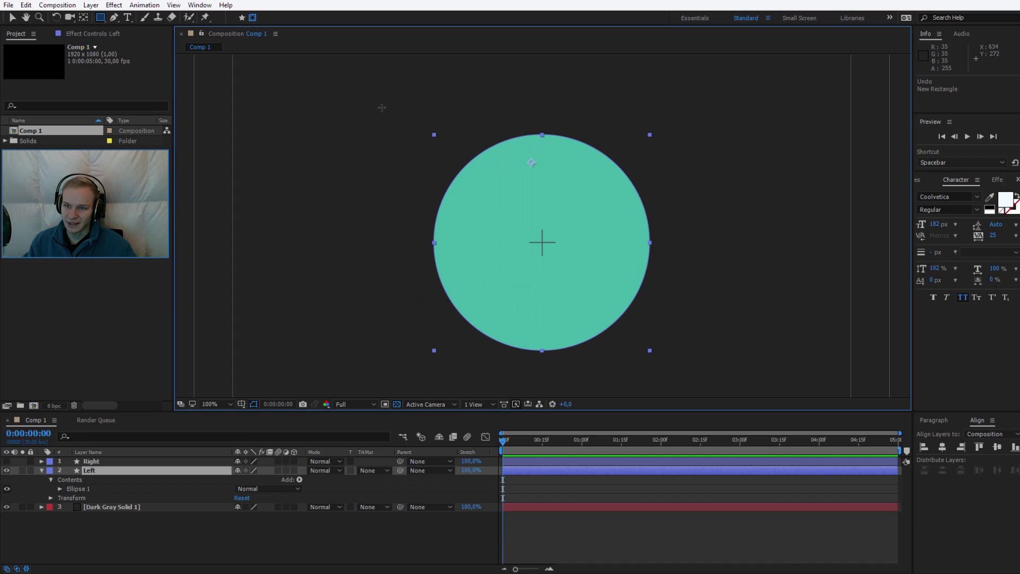
Draw rectangular Mask 1 over the Left circle's left half and select it.
{"action": "left_click_drag", "start_coordinate": [375, 95], "coordinate": [542, 364]}
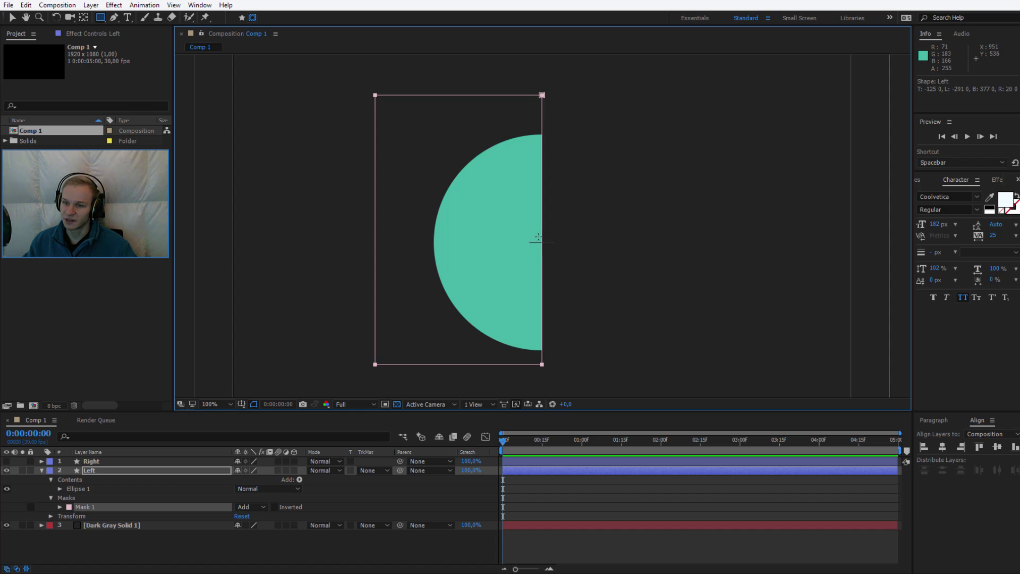
{"action": "scroll", "coordinate": [540, 237], "scroll_direction": "up", "scroll_amount": 1}
{"action": "scroll", "coordinate": [551, 260], "scroll_direction": "down", "scroll_amount": 1}
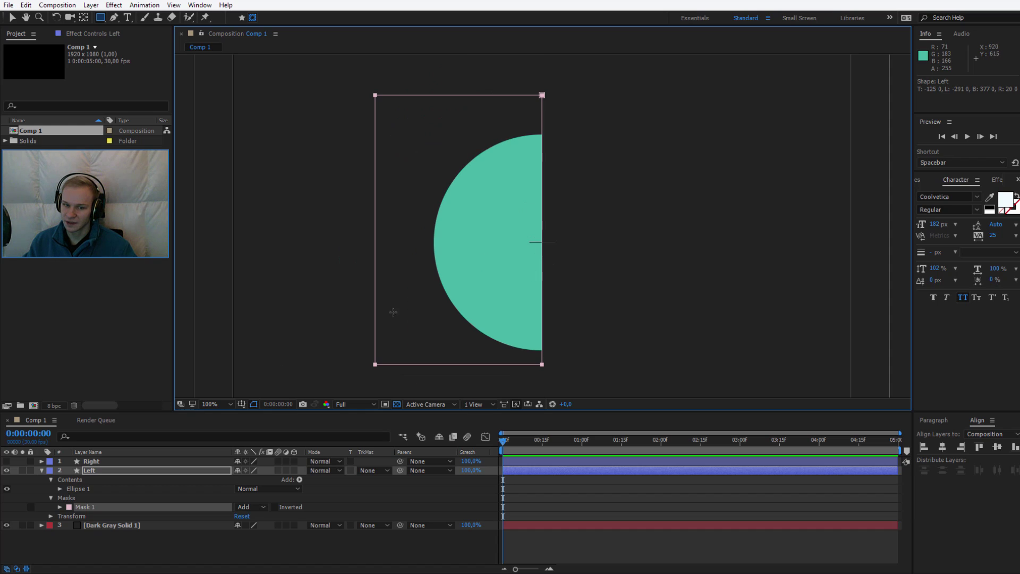
{"action": "left_click", "coordinate": [84, 511]}
{"action": "left_click", "coordinate": [94, 544]}
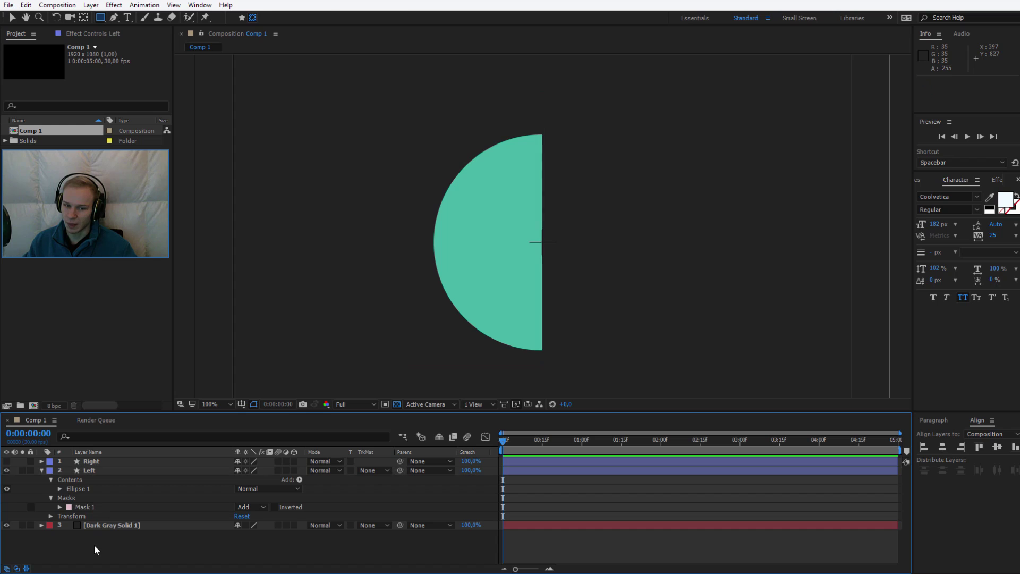
{"action": "left_click", "coordinate": [91, 507]}
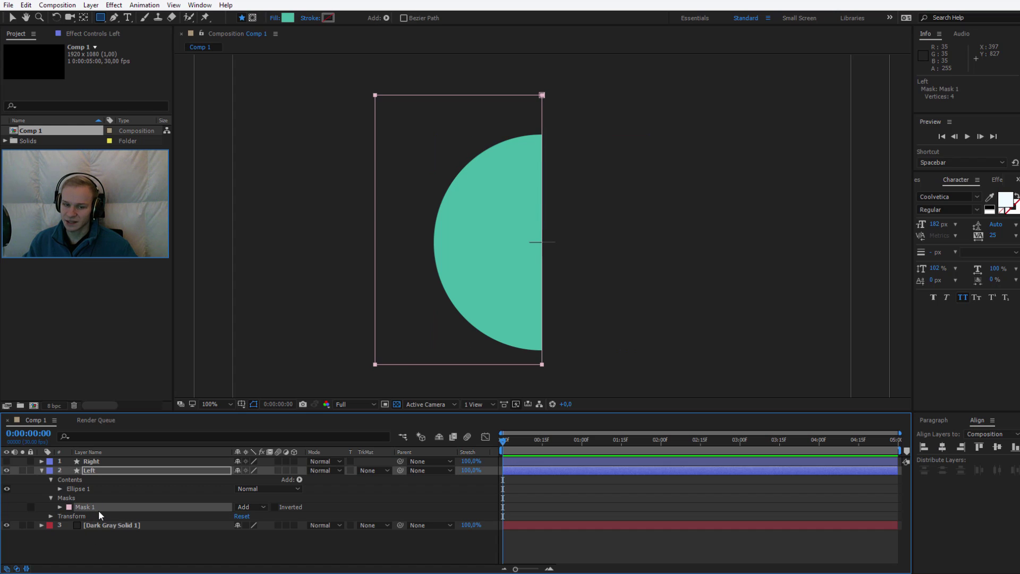
Show only the Right layer and paste the Left layer's mask onto it.
{"action": "left_click", "coordinate": [7, 470]}
{"action": "left_click", "coordinate": [7, 461]}
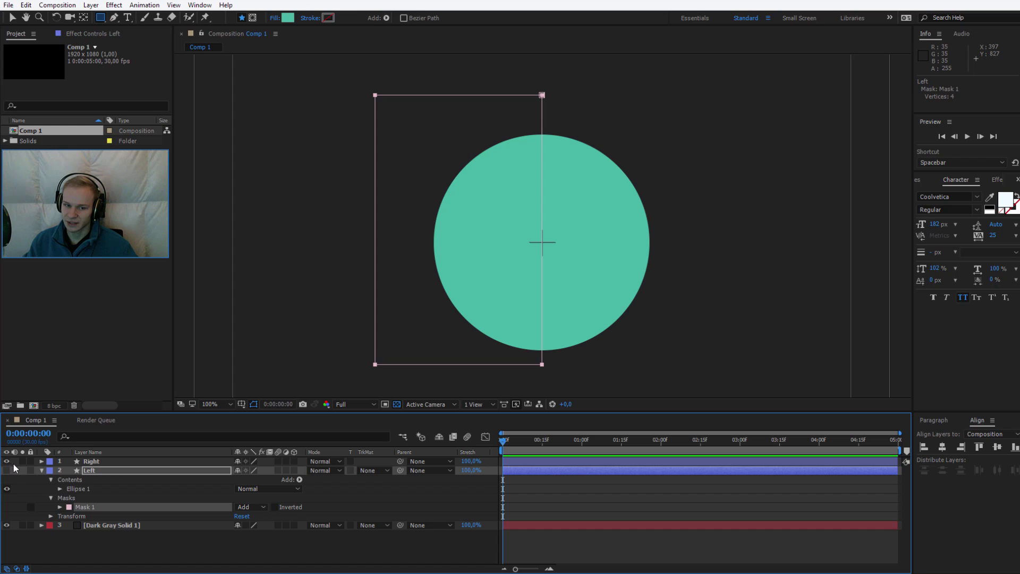
{"action": "left_click", "coordinate": [43, 462]}
{"action": "left_click", "coordinate": [43, 461]}
{"action": "left_click", "coordinate": [87, 463]}
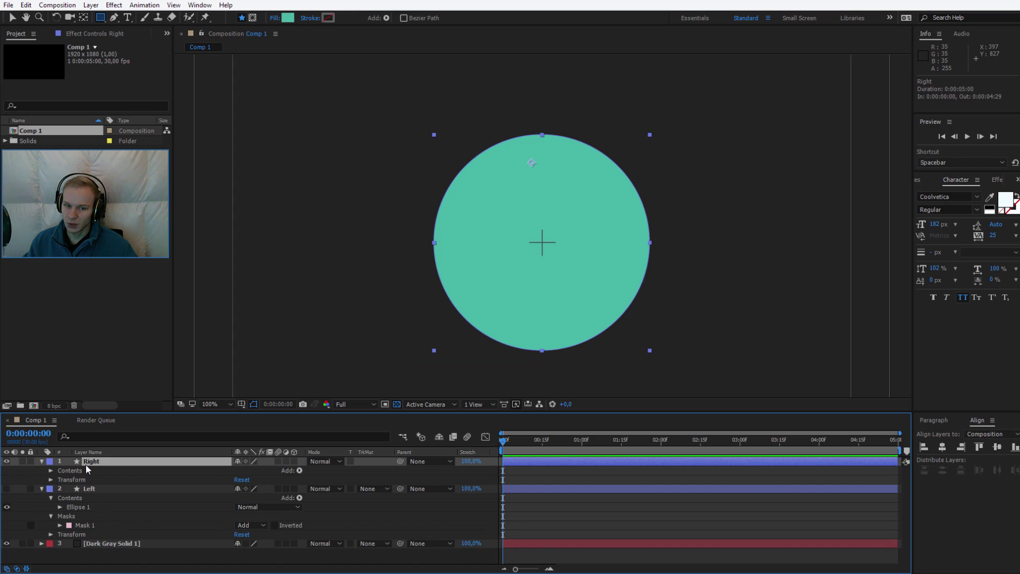
{"action": "key", "text": "ctrl+v"}
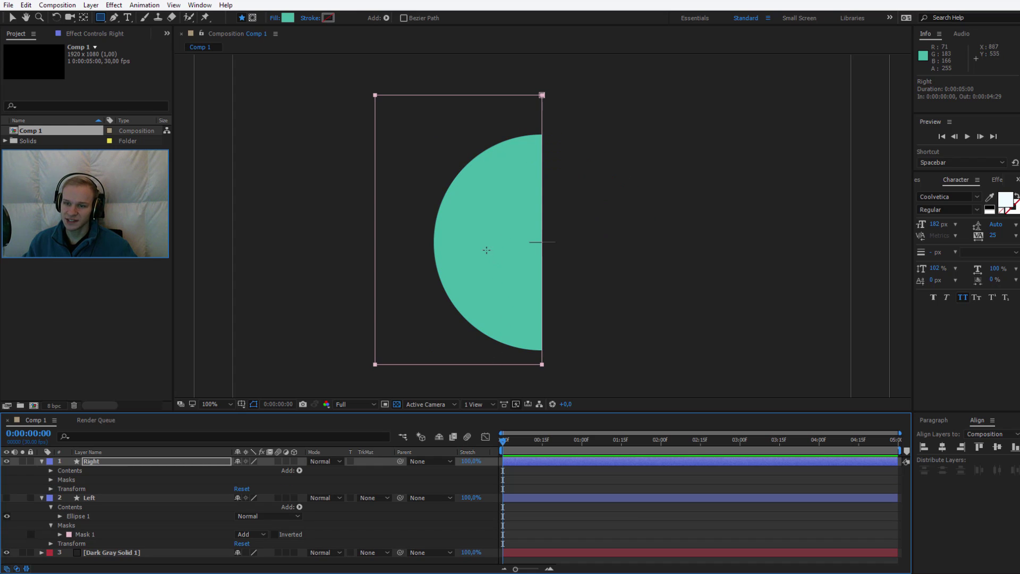
{"action": "left_click", "coordinate": [94, 532]}
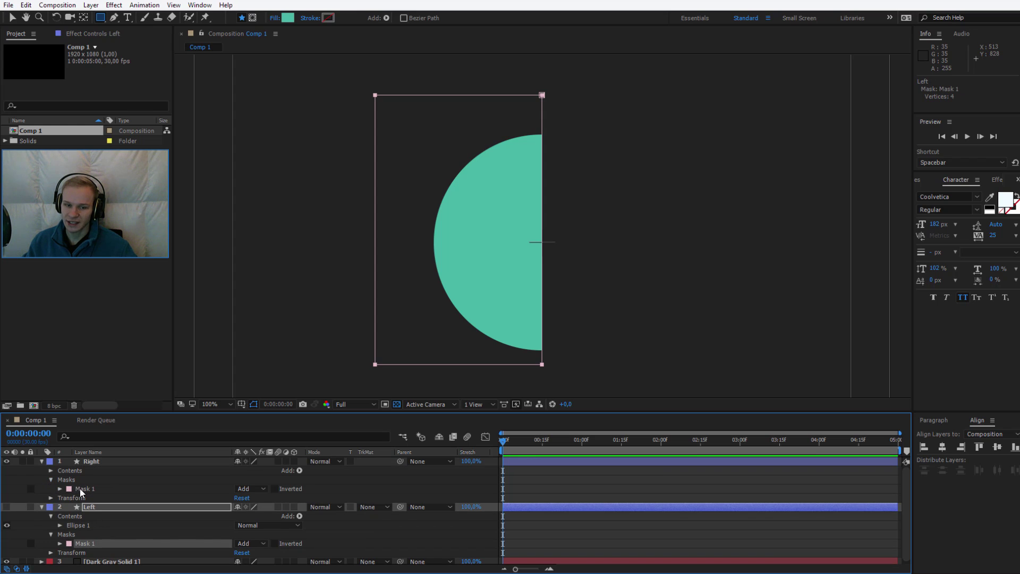
{"action": "left_click", "coordinate": [77, 487]}
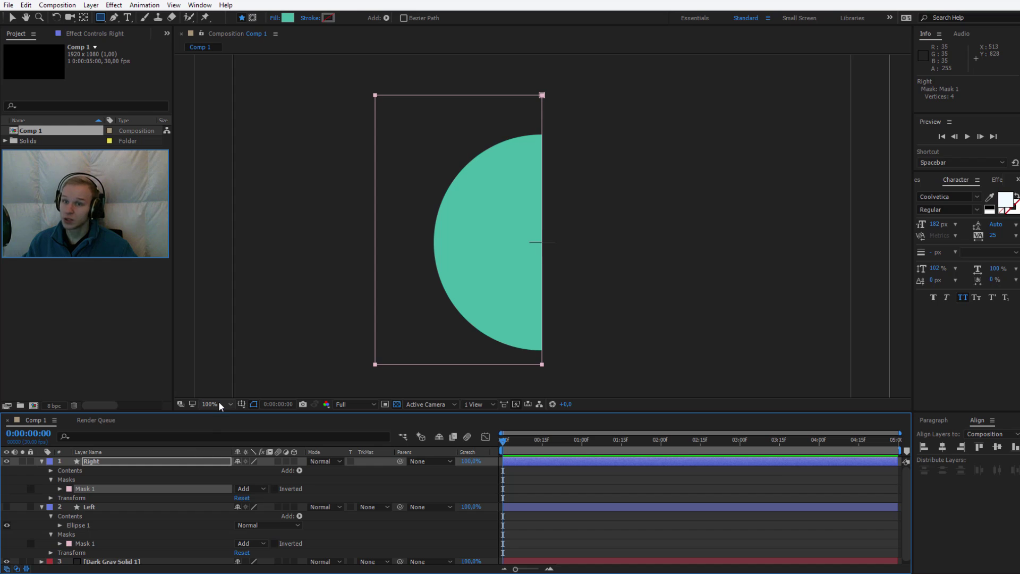
Free-transform the Right layer's mask and slide it over the circle's right half.
{"action": "left_click", "coordinate": [11, 20]}
{"action": "double_click", "coordinate": [375, 96]}
{"action": "left_click_drag", "start_coordinate": [376, 230], "coordinate": [687, 254]}
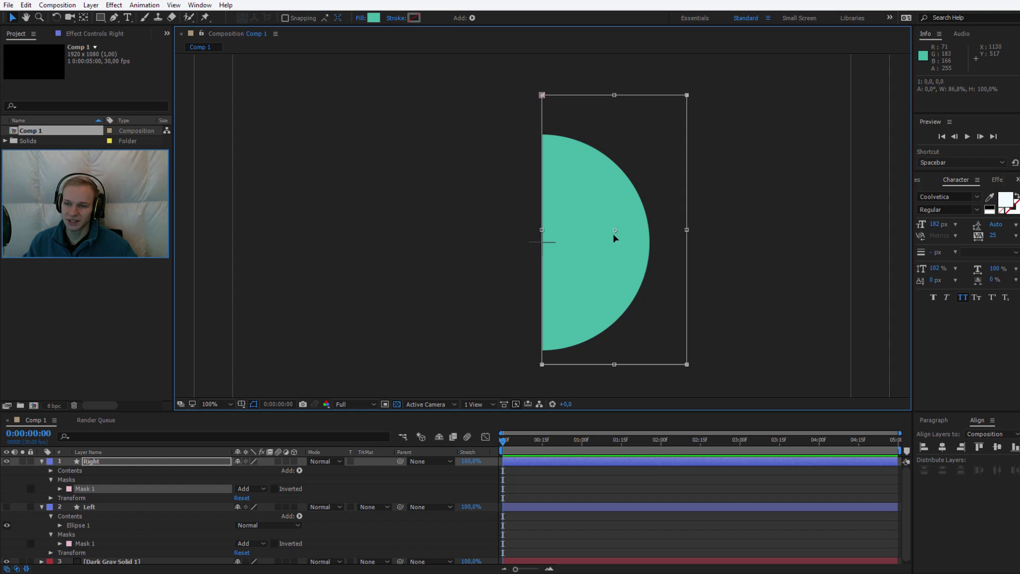
{"action": "double_click", "coordinate": [594, 279]}
Make both Right and Left layers visible to show the full circle, then select all layers.
{"action": "left_click", "coordinate": [7, 505]}
{"action": "left_click", "coordinate": [8, 505]}
{"action": "left_click", "coordinate": [8, 462]}
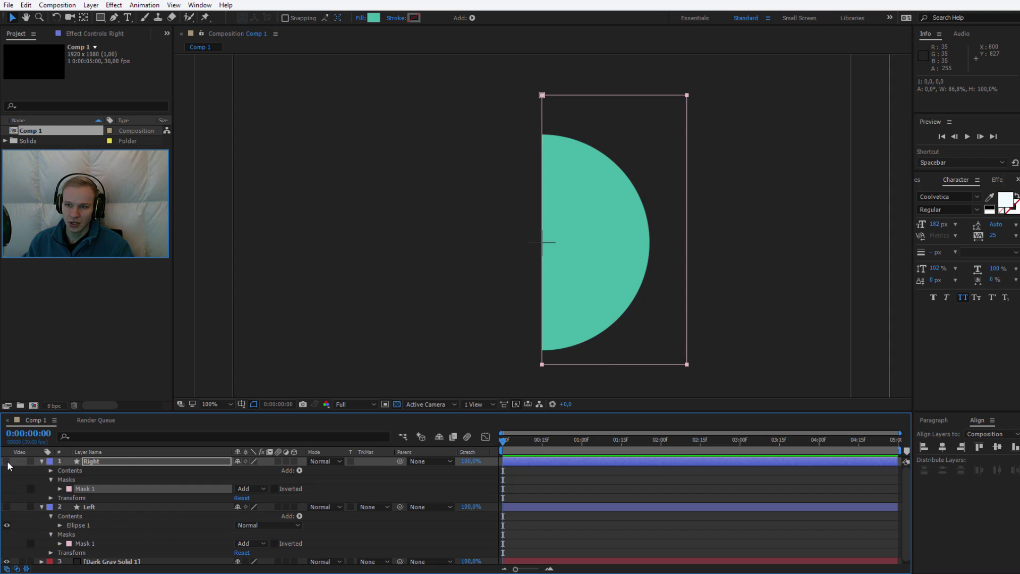
{"action": "left_click", "coordinate": [6, 461]}
{"action": "left_click", "coordinate": [6, 506]}
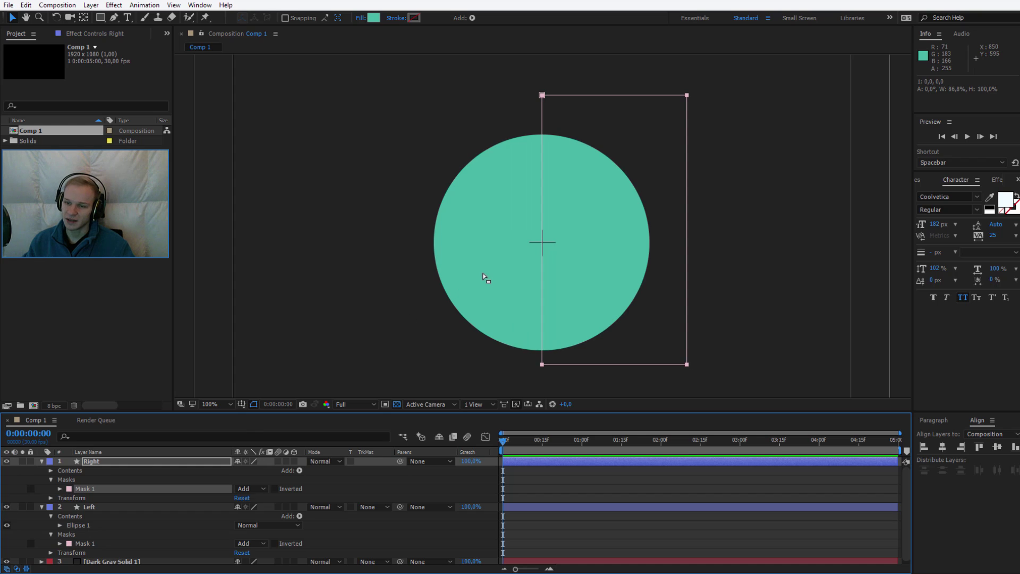
{"action": "key", "text": "ctrl+a"}
Collapse layer properties, select the Right layer and open the Effects & Presets panel.
{"action": "key", "text": "u"}
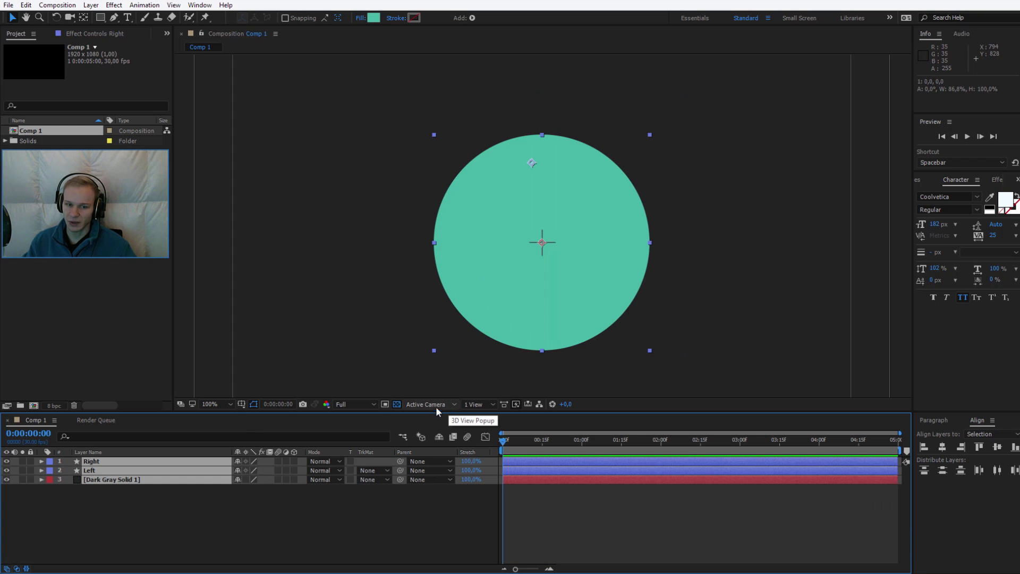
{"action": "left_click", "coordinate": [224, 524]}
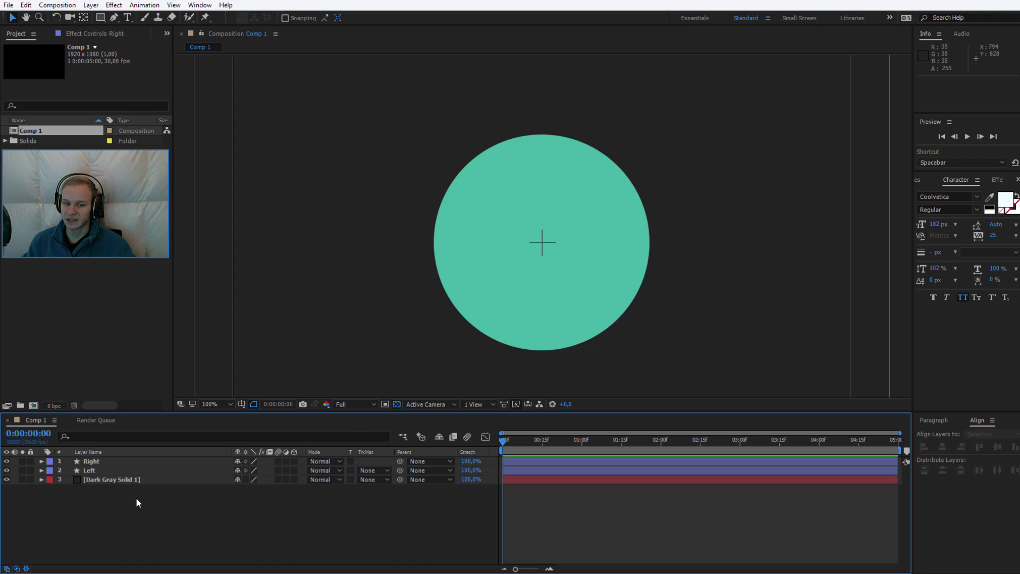
{"action": "left_click", "coordinate": [101, 463]}
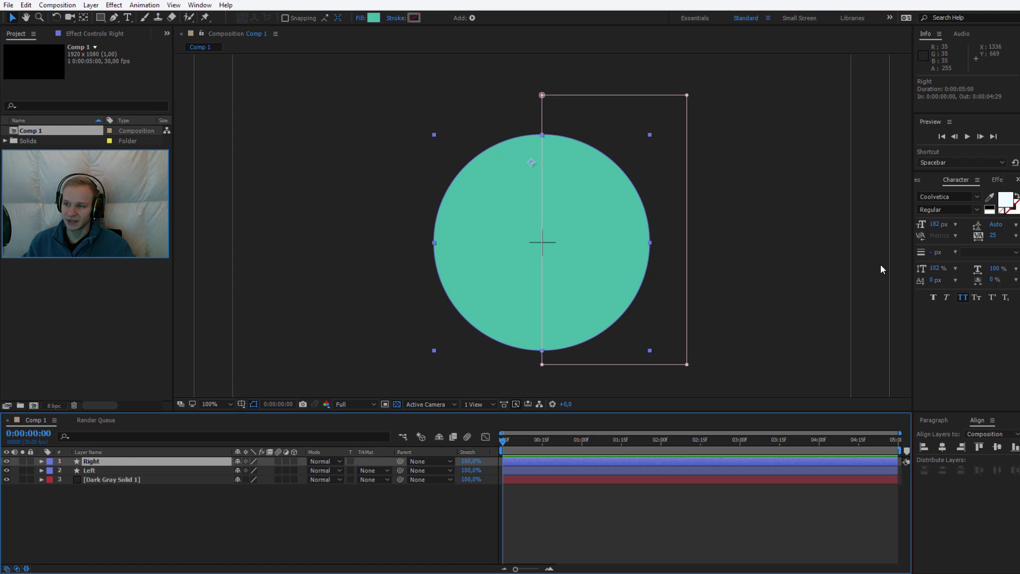
{"action": "left_click", "coordinate": [200, 5]}
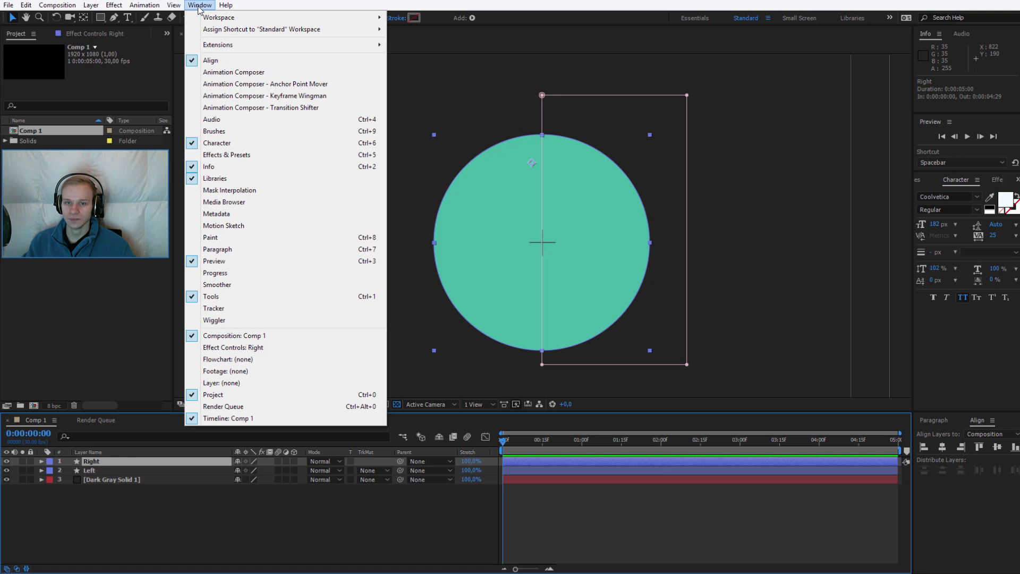
{"action": "left_click", "coordinate": [254, 158]}
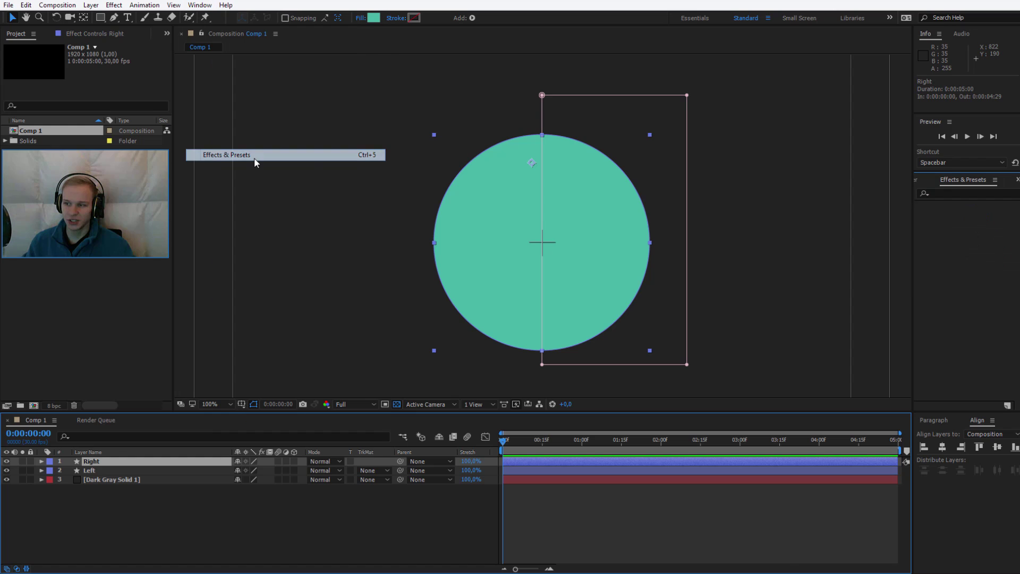
Search effects for 'blinds' and apply Venetian Blinds to the Right layer.
{"action": "left_click", "coordinate": [953, 194]}
{"action": "type", "text": "blinds"}
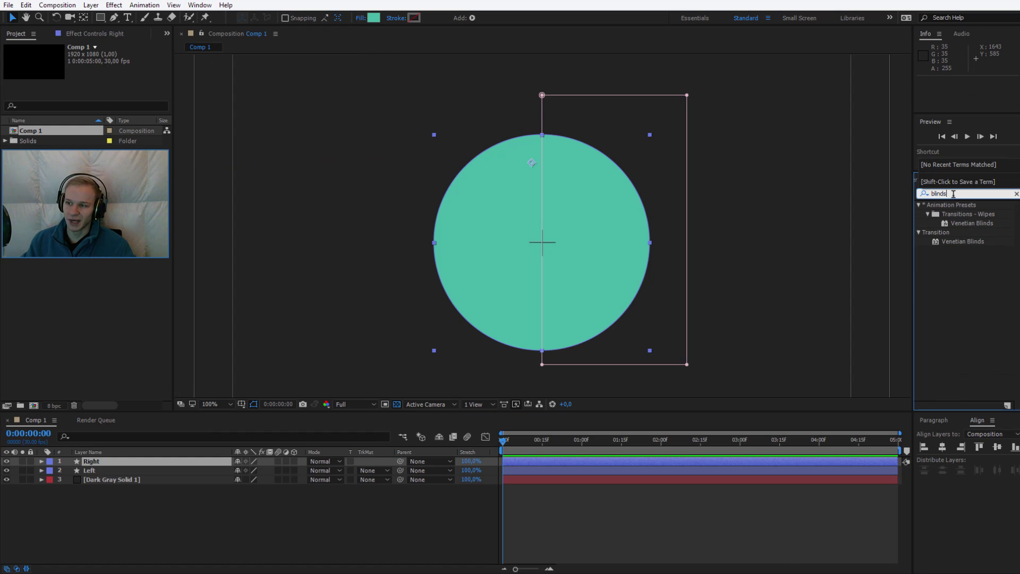
{"action": "double_click", "coordinate": [953, 241]}
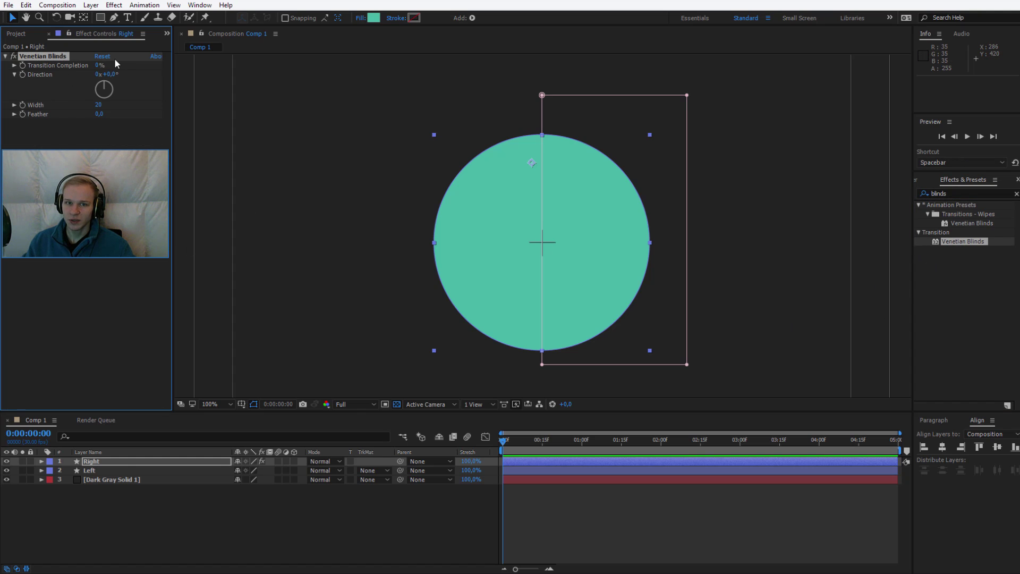
Set the Venetian Blinds Transition Completion to 63%.
{"action": "left_click_drag", "start_coordinate": [98, 67], "coordinate": [185, 67]}
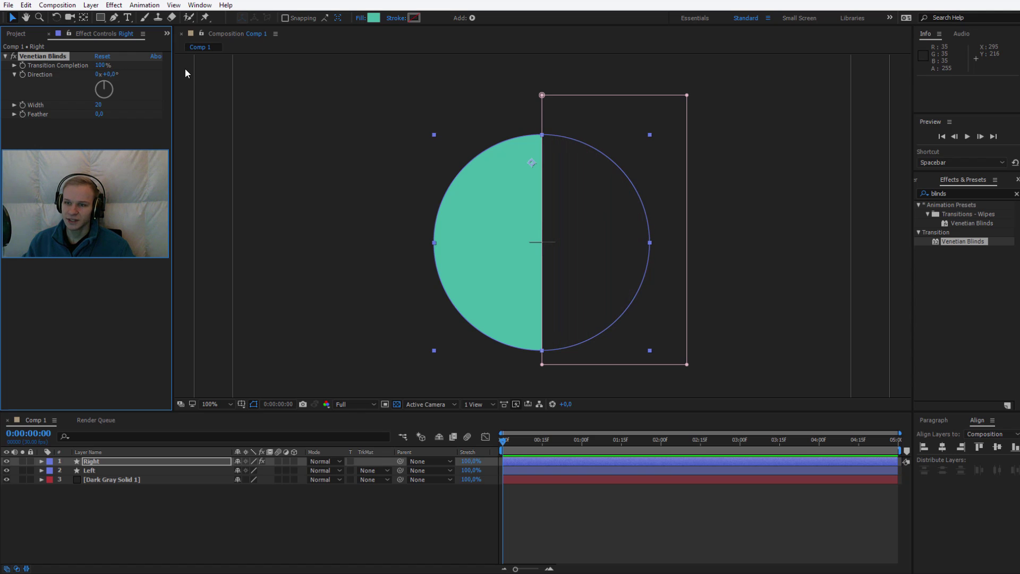
{"action": "left_click_drag", "start_coordinate": [104, 66], "coordinate": [31, 66]}
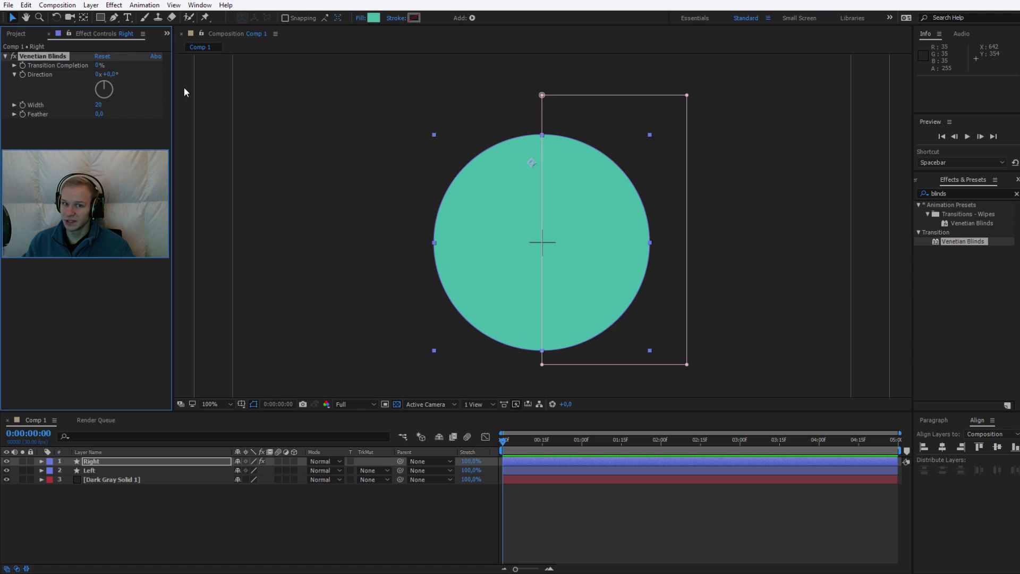
{"action": "left_click_drag", "start_coordinate": [99, 65], "coordinate": [142, 76]}
{"action": "key", "text": "ctrl+z"}
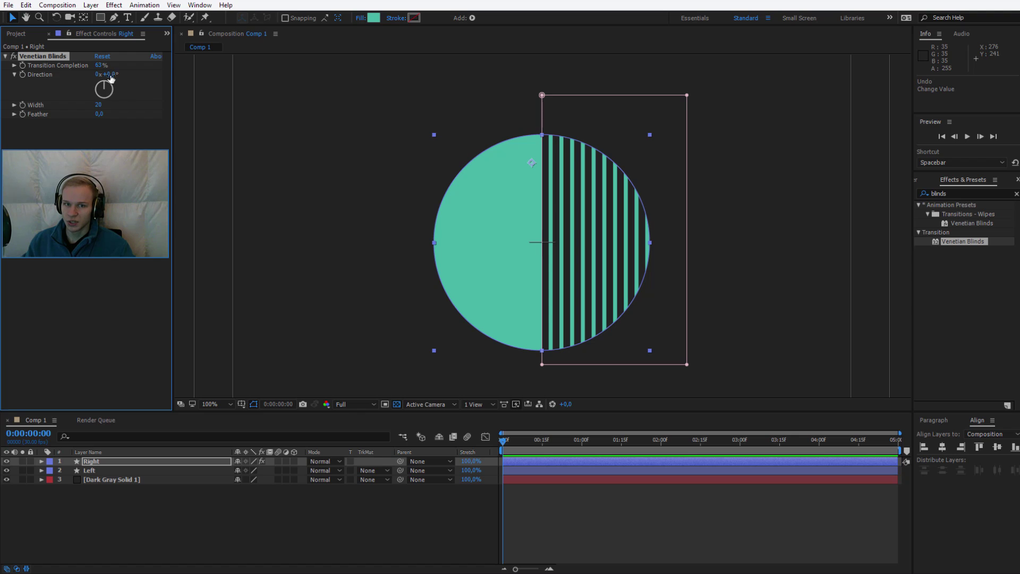
Set the Venetian Blinds Width to 10.
{"action": "left_click", "coordinate": [103, 106]}
{"action": "type", "text": "16"}
{"action": "key", "text": "Return"}
{"action": "type", "text": "10"}
{"action": "key", "text": "Return"}
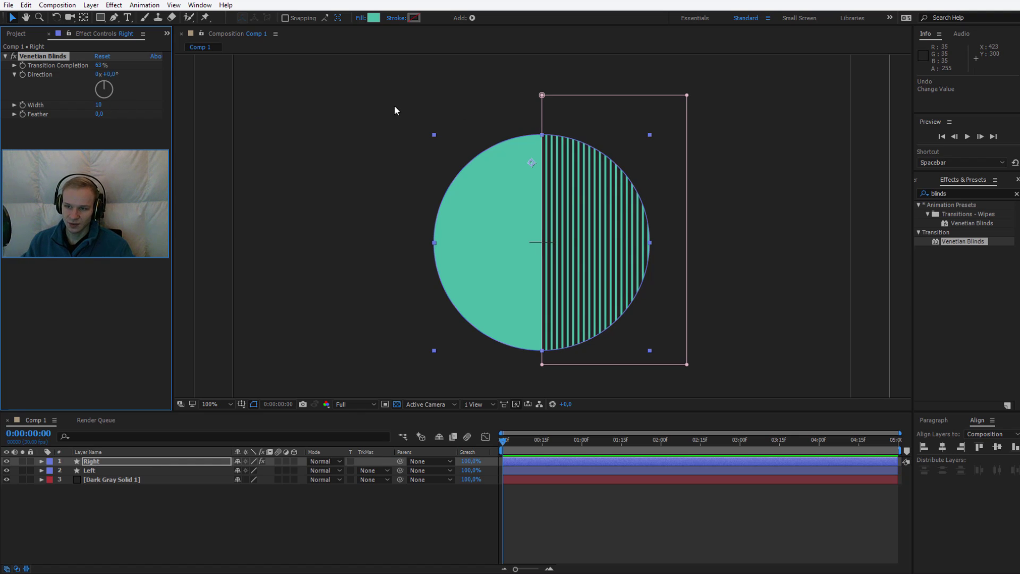
Angle the Venetian Blinds Direction to 50° for diagonal stripes.
{"action": "left_click_drag", "start_coordinate": [108, 94], "coordinate": [137, 71]}
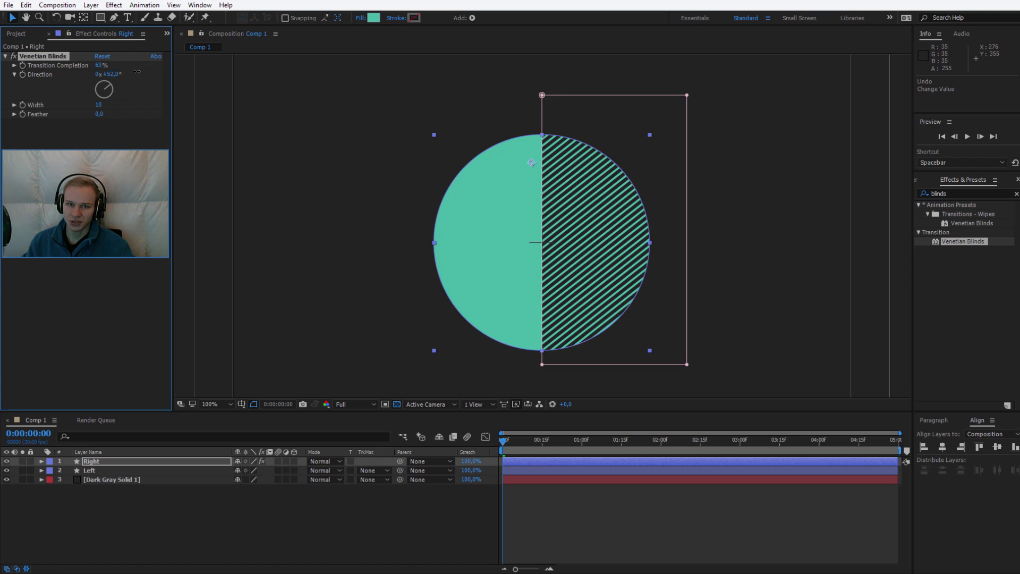
{"action": "left_click", "coordinate": [112, 74]}
{"action": "type", "text": "50"}
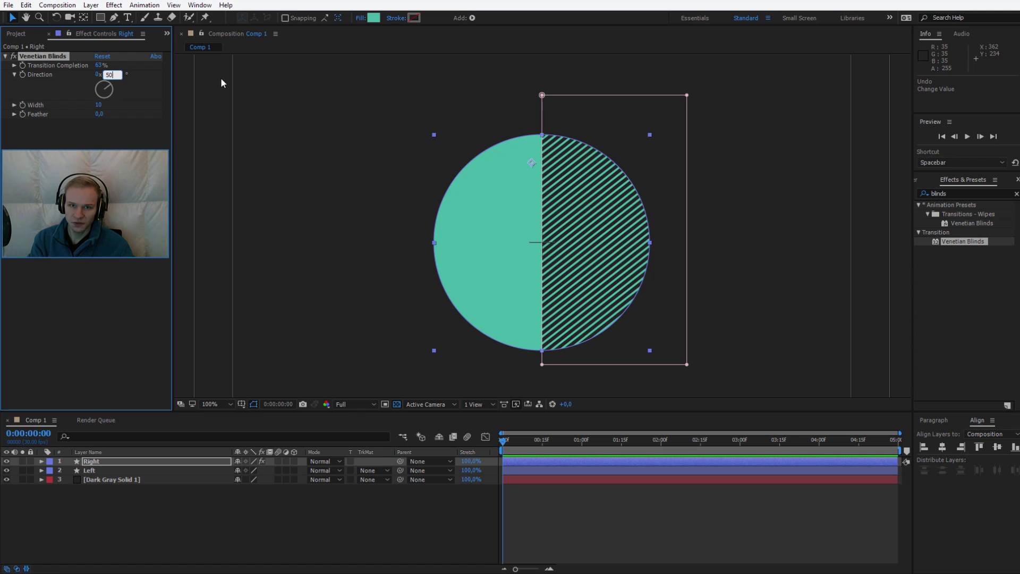
{"action": "key", "text": "Return"}
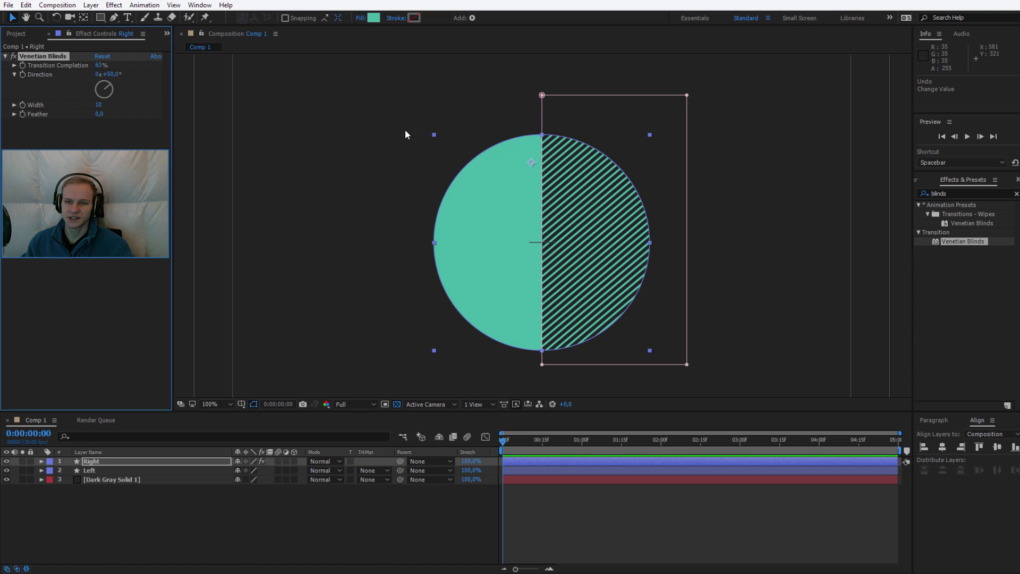
{"action": "left_click", "coordinate": [55, 58]}
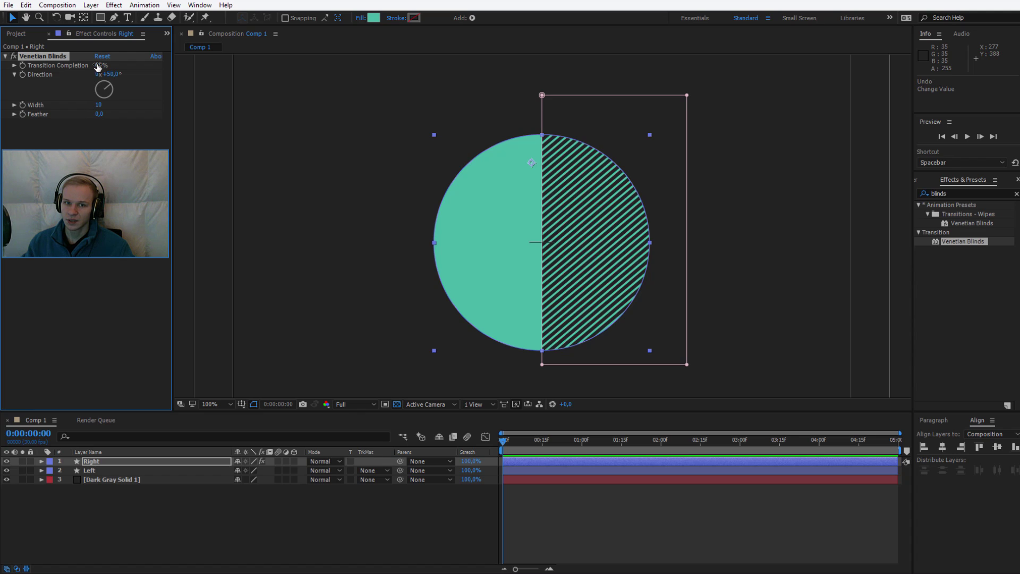
Keyframe Transition Completion at 100% on frame 5 and 0% around one second.
{"action": "left_click_drag", "start_coordinate": [504, 446], "coordinate": [517, 450]}
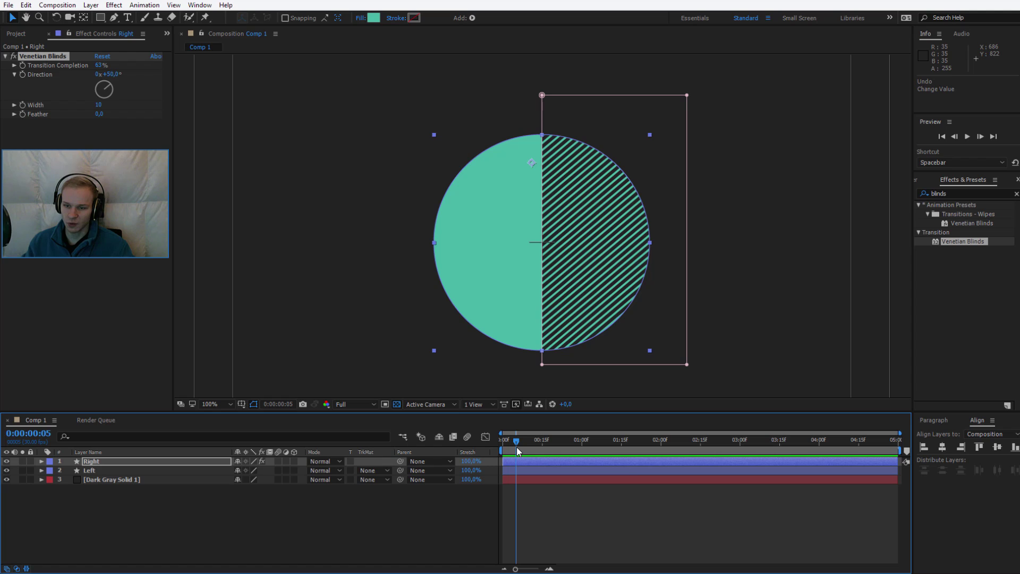
{"action": "left_click_drag", "start_coordinate": [99, 66], "coordinate": [250, 218]}
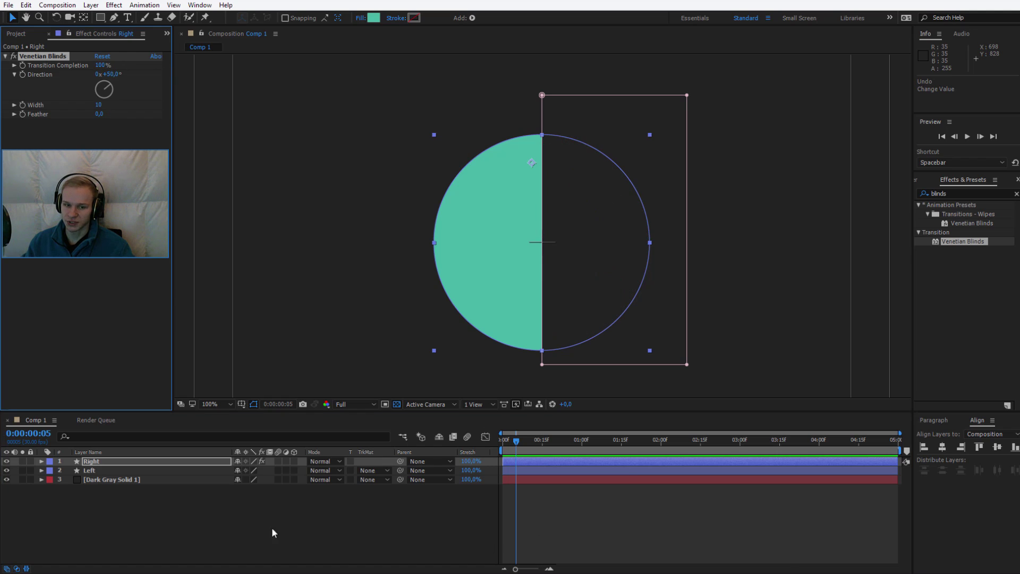
{"action": "left_click", "coordinate": [24, 65]}
{"action": "left_click", "coordinate": [515, 441]}
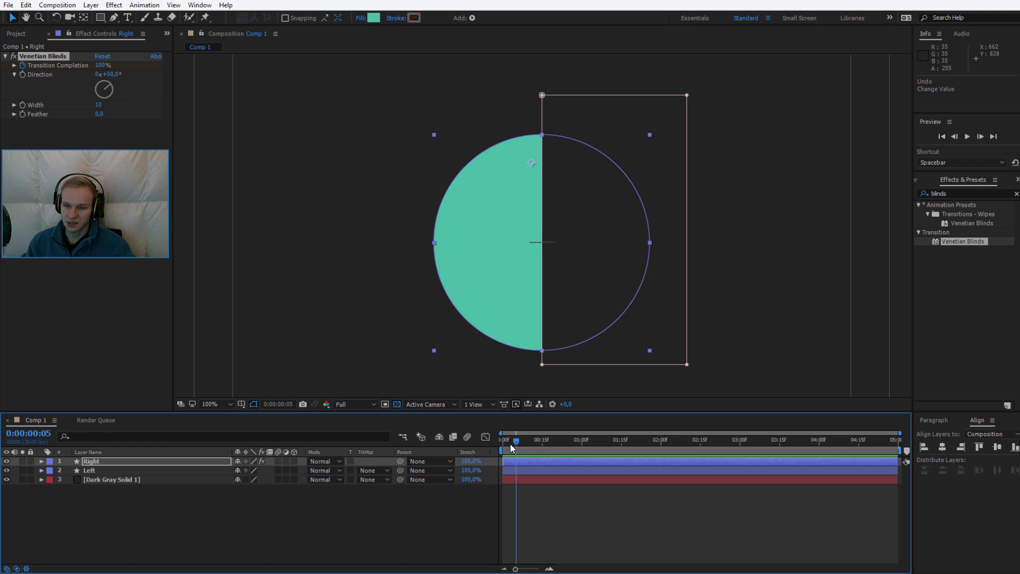
{"action": "left_click_drag", "start_coordinate": [515, 444], "coordinate": [595, 460]}
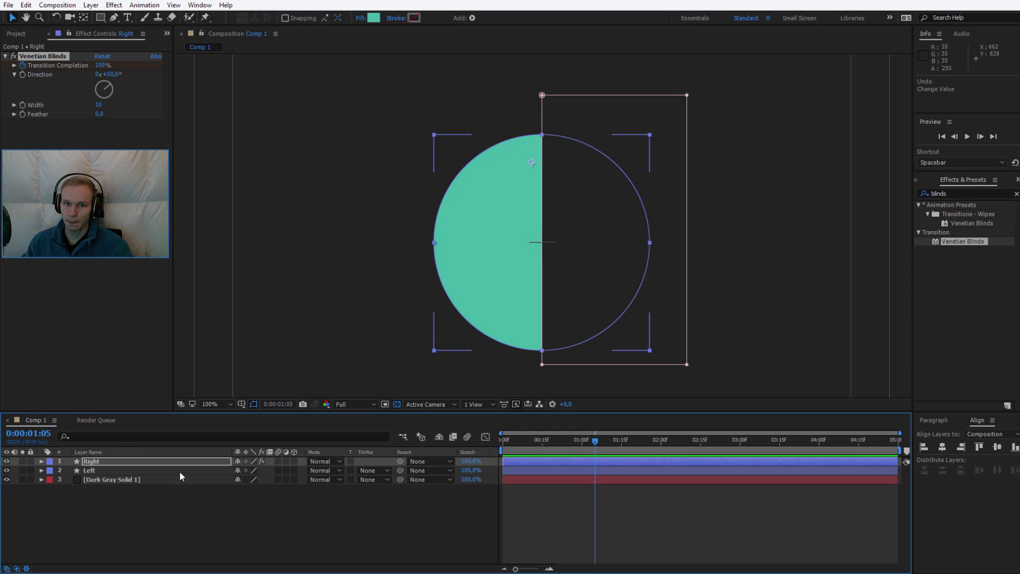
{"action": "left_click_drag", "start_coordinate": [97, 65], "coordinate": [48, 66]}
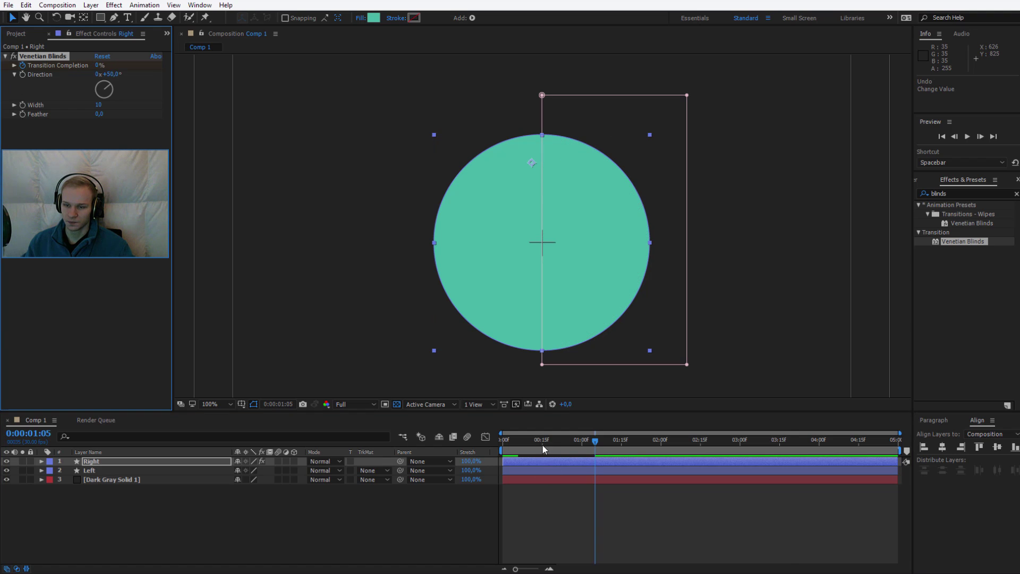
Preview the Right half's blinds reveal from the start of the animation.
{"action": "left_click_drag", "start_coordinate": [543, 449], "coordinate": [373, 443]}
{"action": "key", "text": "space"}
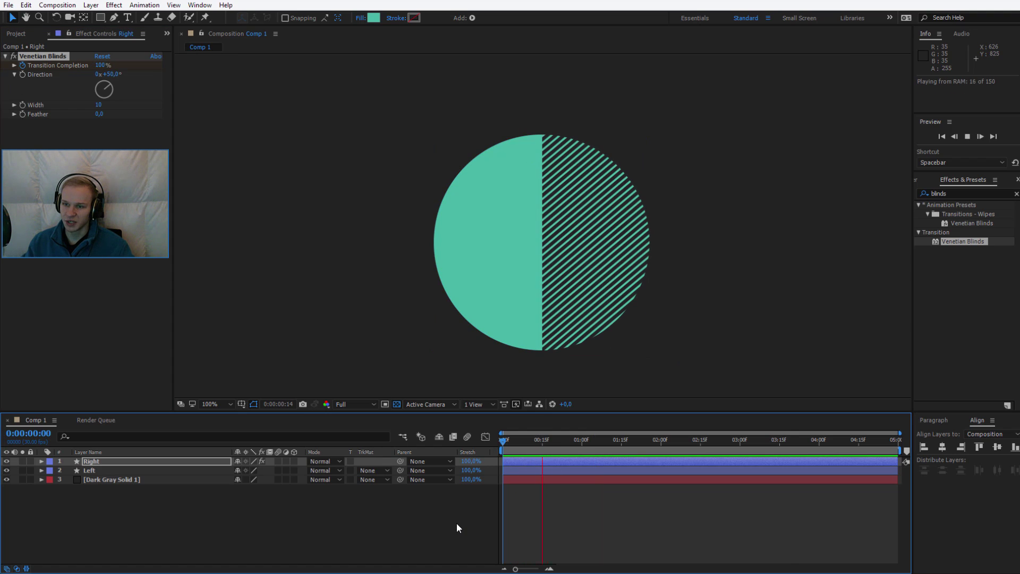
{"action": "key", "text": "space"}
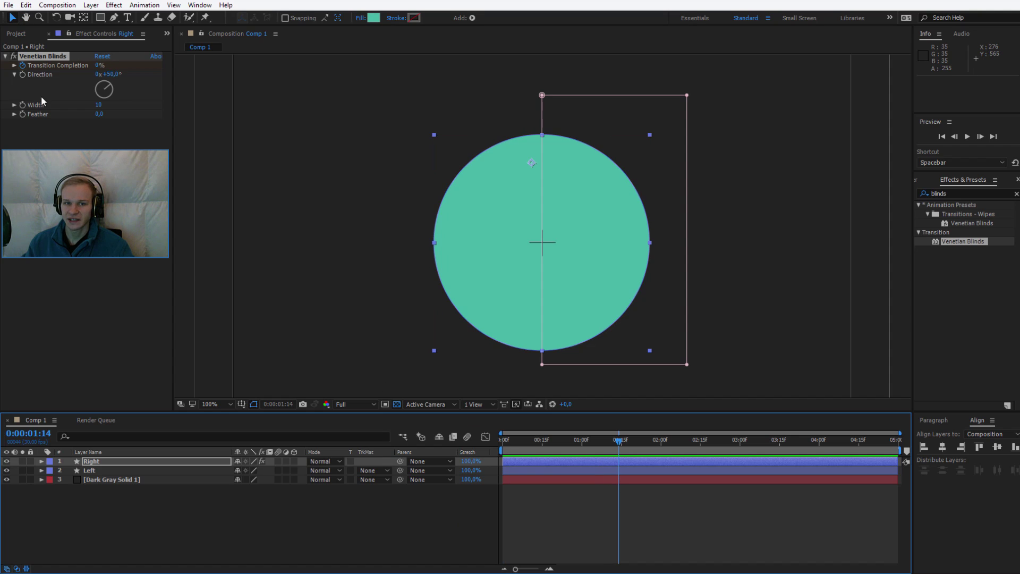
{"action": "left_click", "coordinate": [33, 57]}
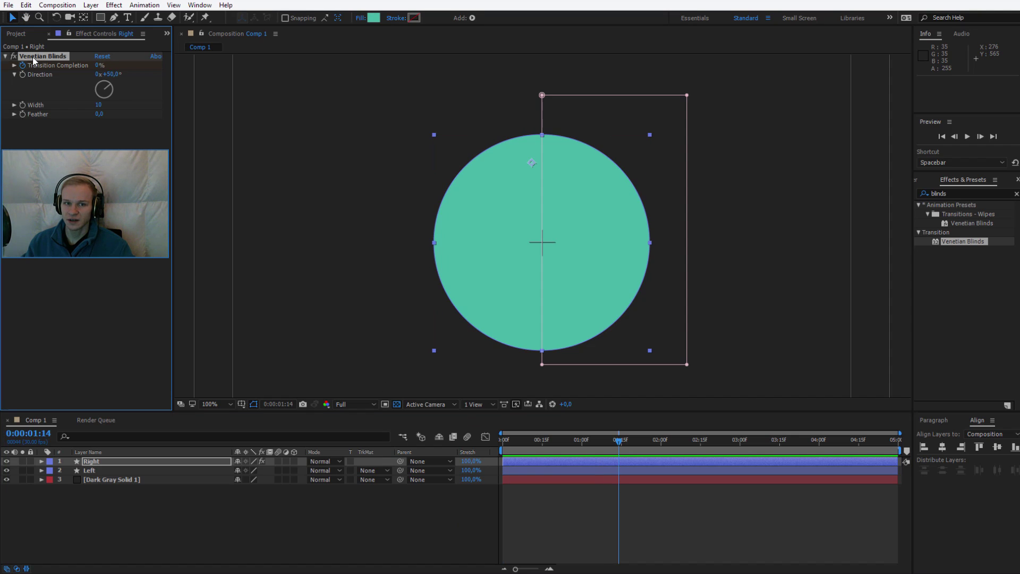
Paste the keyframed Venetian Blinds onto Left and align its keyframes with Right's.
{"action": "left_click", "coordinate": [84, 471]}
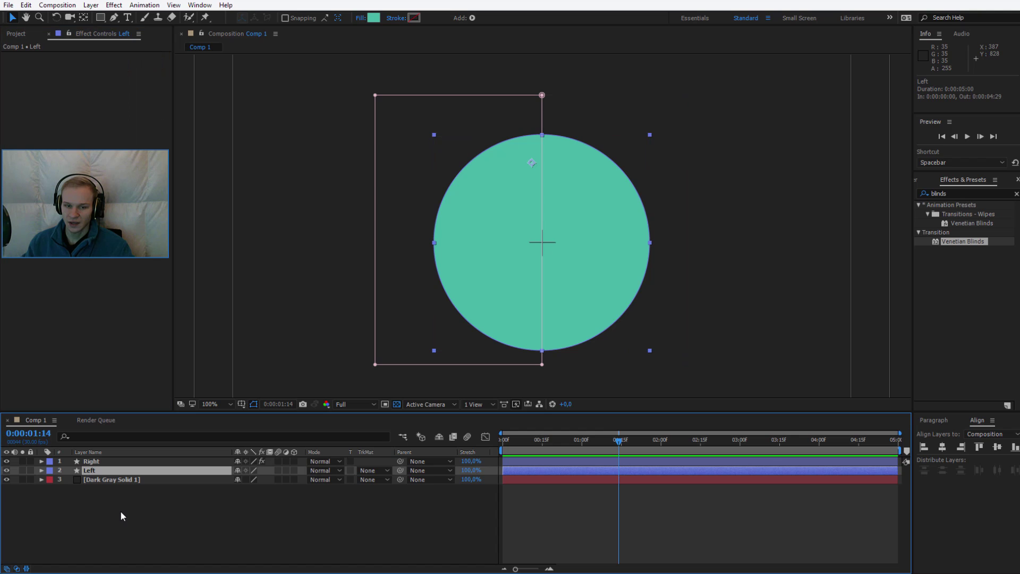
{"action": "key", "text": "ctrl+alt+shift+e"}
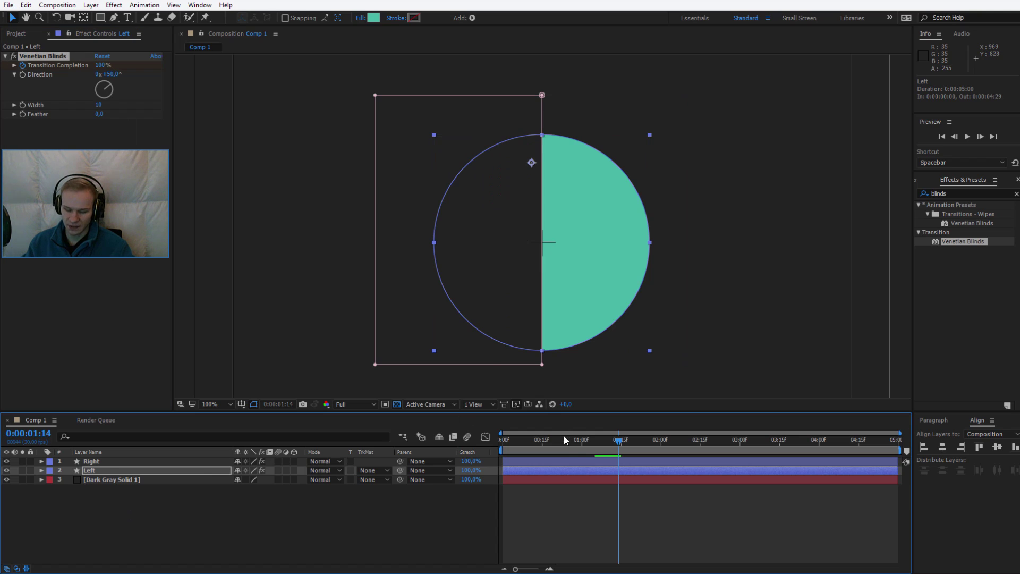
{"action": "left_click", "coordinate": [578, 460], "text": "ctrl"}
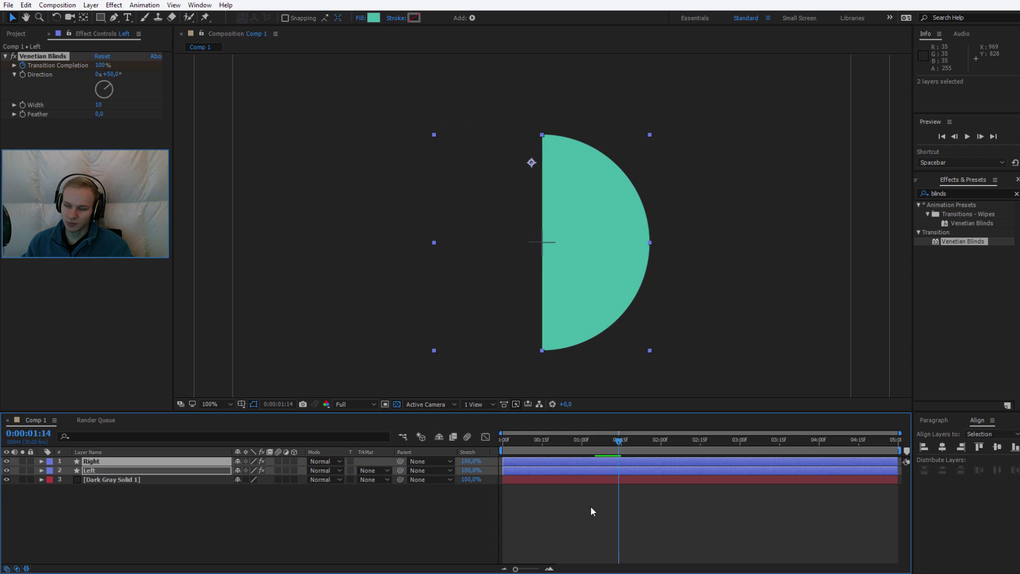
{"action": "key", "text": "u"}
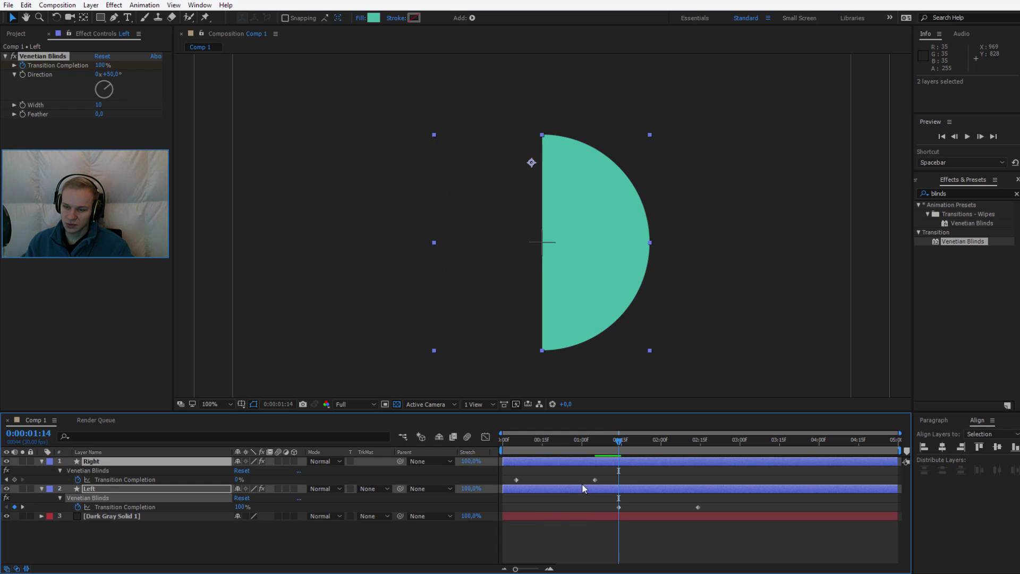
{"action": "left_click_drag", "start_coordinate": [604, 509], "coordinate": [717, 511]}
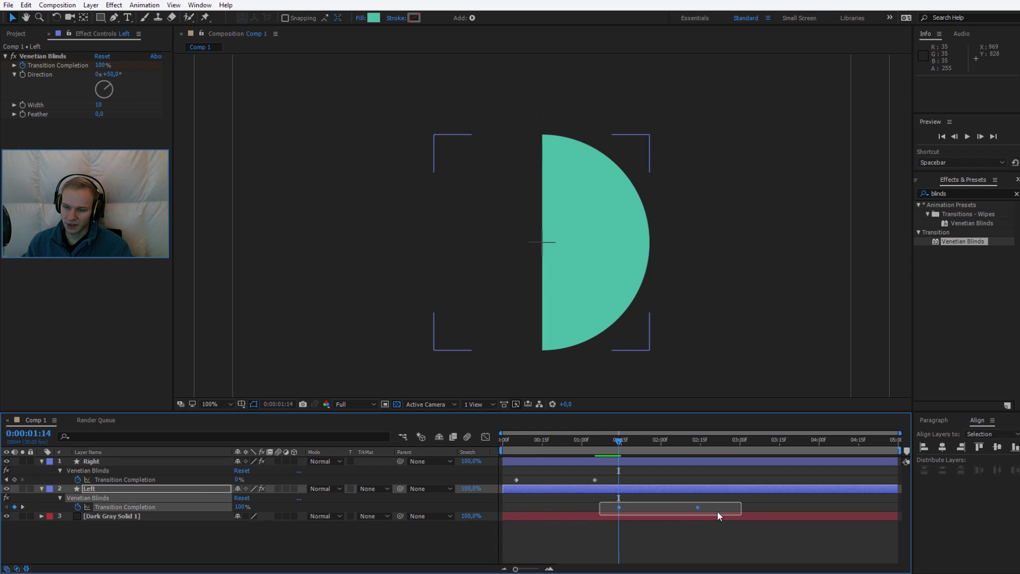
{"action": "left_click", "coordinate": [517, 441]}
{"action": "left_click_drag", "start_coordinate": [618, 507], "coordinate": [515, 511]}
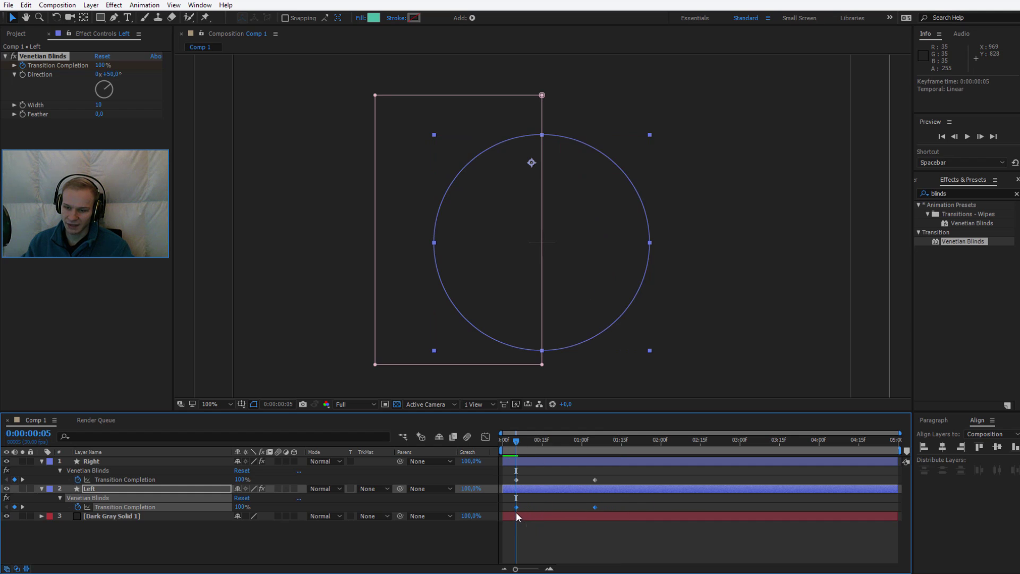
Preview both halves revealing together from the start of the timeline.
{"action": "key", "text": "Home"}
{"action": "left_click", "coordinate": [403, 537]}
{"action": "key", "text": "space"}
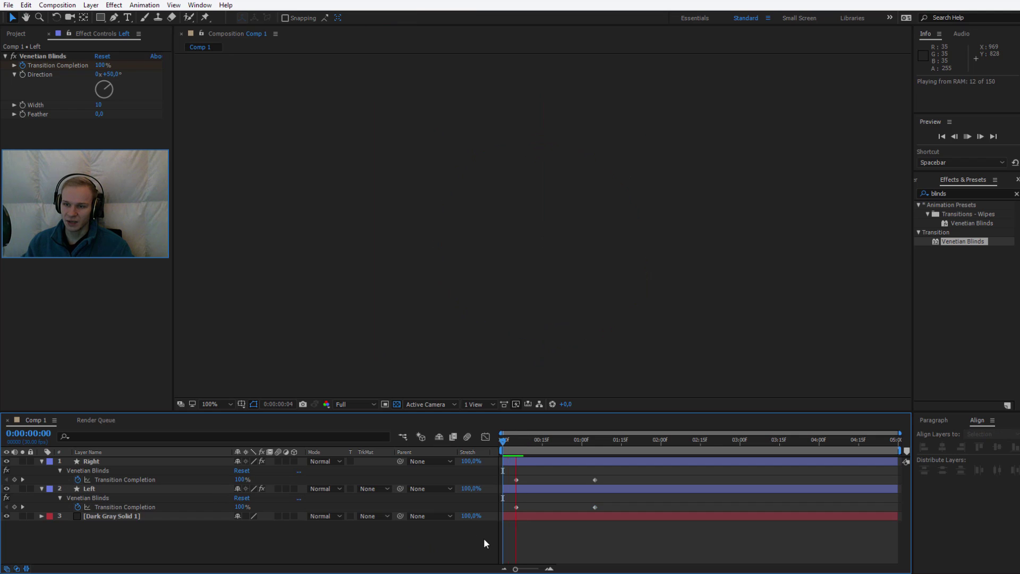
{"action": "key", "text": "space"}
{"action": "mouse_move", "coordinate": [570, 442]}
{"action": "left_mouse_down"}
{"action": "mouse_move", "coordinate": [589, 463]}
{"action": "mouse_move", "coordinate": [507, 449]}
{"action": "mouse_move", "coordinate": [581, 440]}
{"action": "mouse_move", "coordinate": [561, 442]}
{"action": "left_mouse_up"}
{"action": "scroll", "coordinate": [544, 333], "scroll_direction": "down", "scroll_amount": 2}
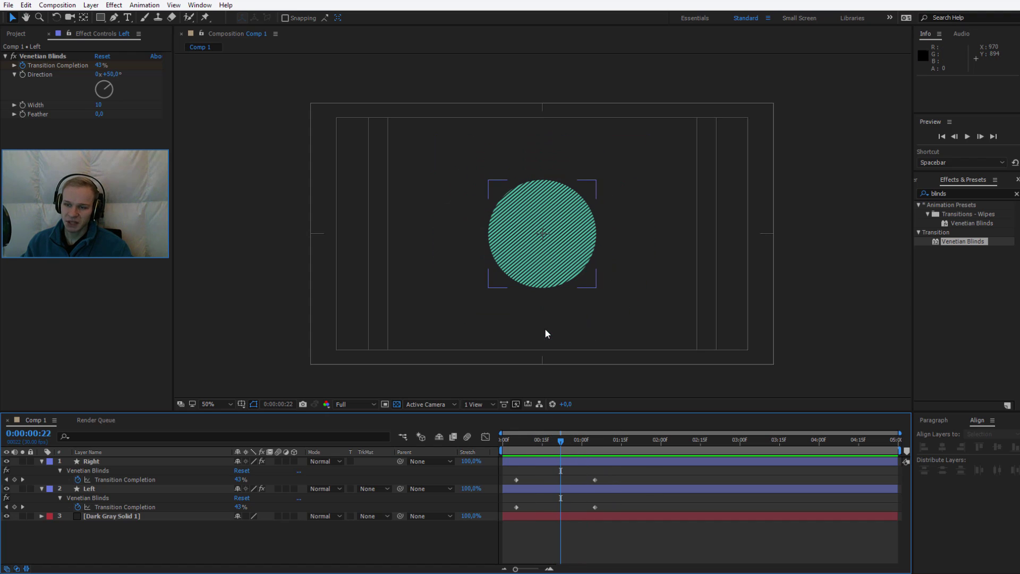
{"action": "left_click", "coordinate": [126, 461]}
{"action": "key", "text": "ctrl+a"}
{"action": "key", "text": "u"}
{"action": "left_click", "coordinate": [237, 514]}
{"action": "left_click", "coordinate": [91, 461]}
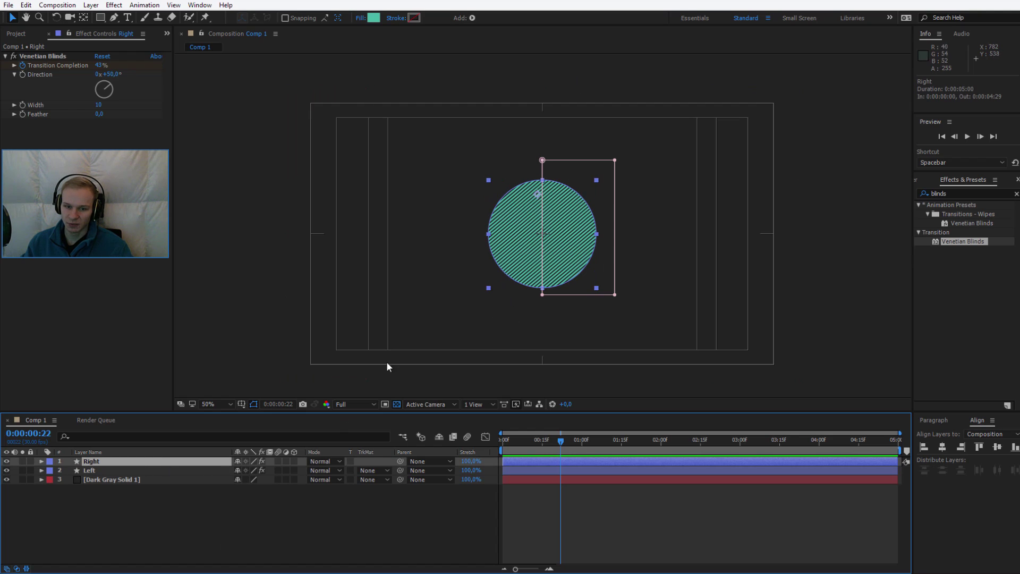
{"action": "left_click", "coordinate": [133, 470]}
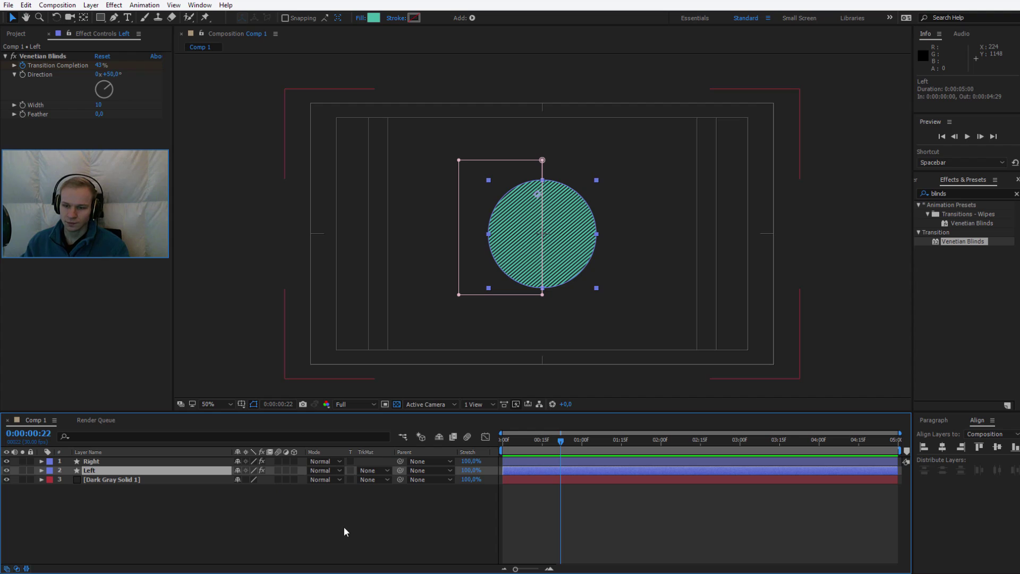
{"action": "left_click", "coordinate": [522, 461], "text": "shift"}
{"action": "key", "text": "u"}
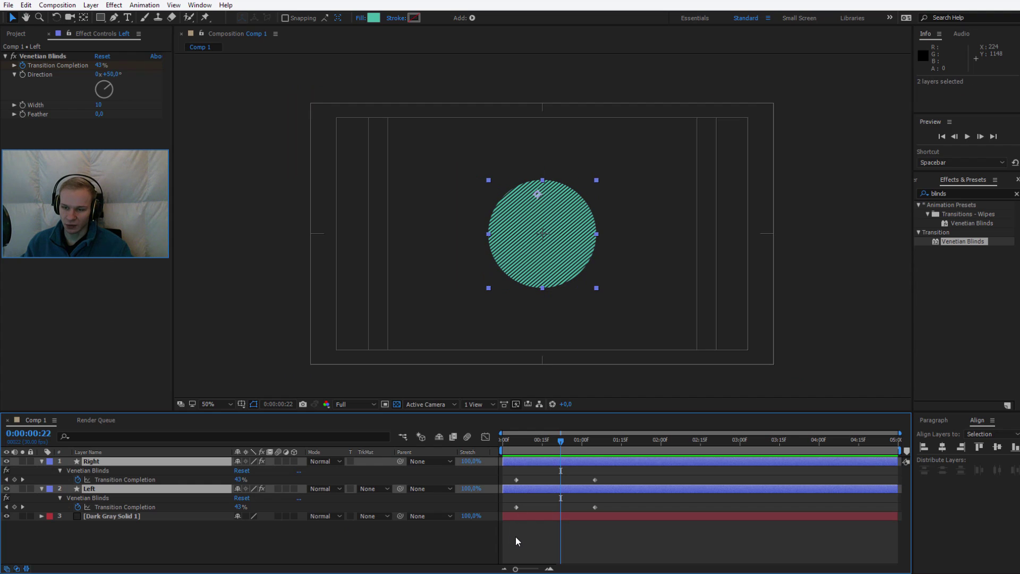
{"action": "left_click_drag", "start_coordinate": [560, 441], "coordinate": [647, 451]}
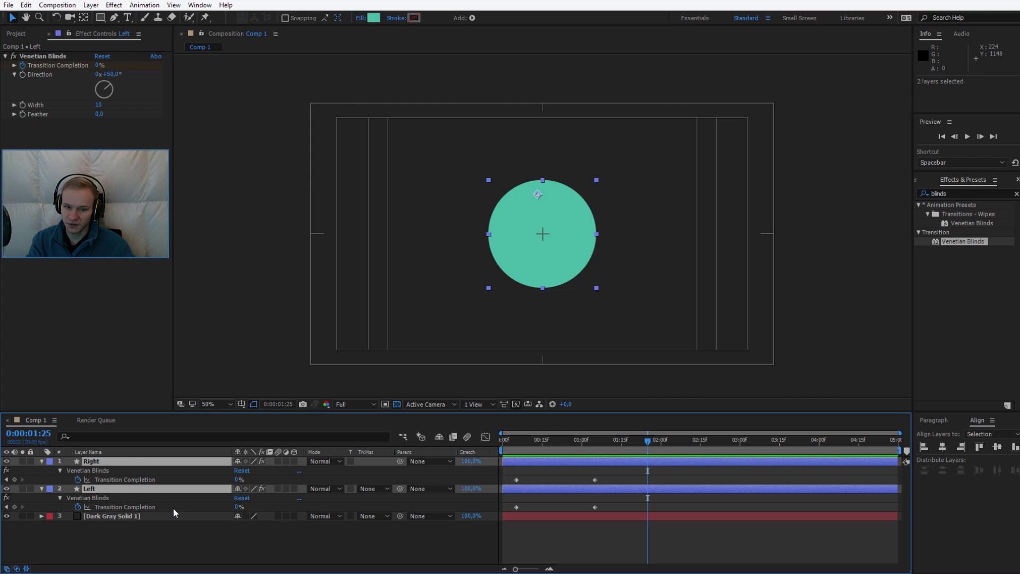
Show Position on both halves and add Position keyframes for the assembled circle.
{"action": "key", "text": "p"}
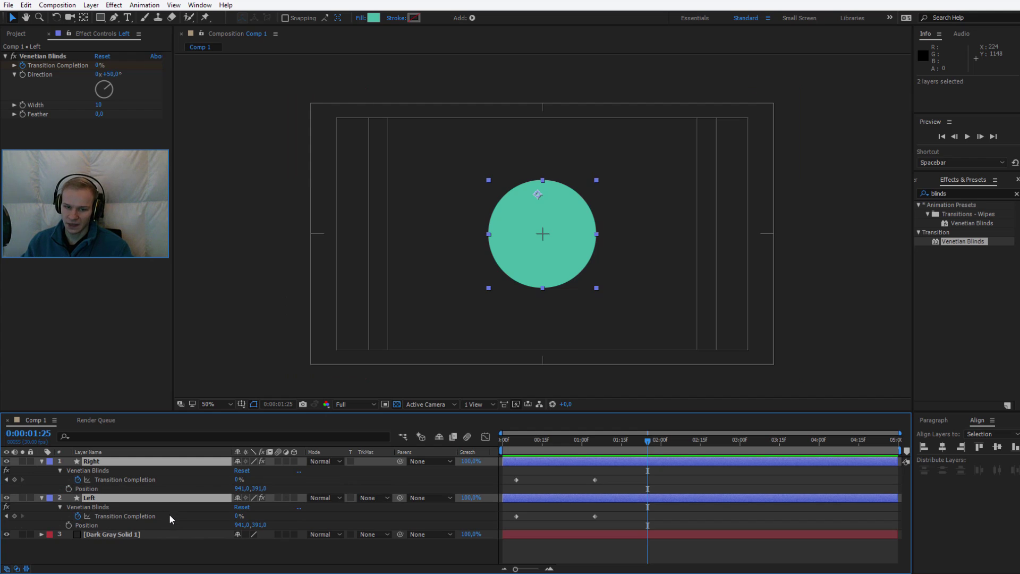
{"action": "left_click", "coordinate": [69, 525]}
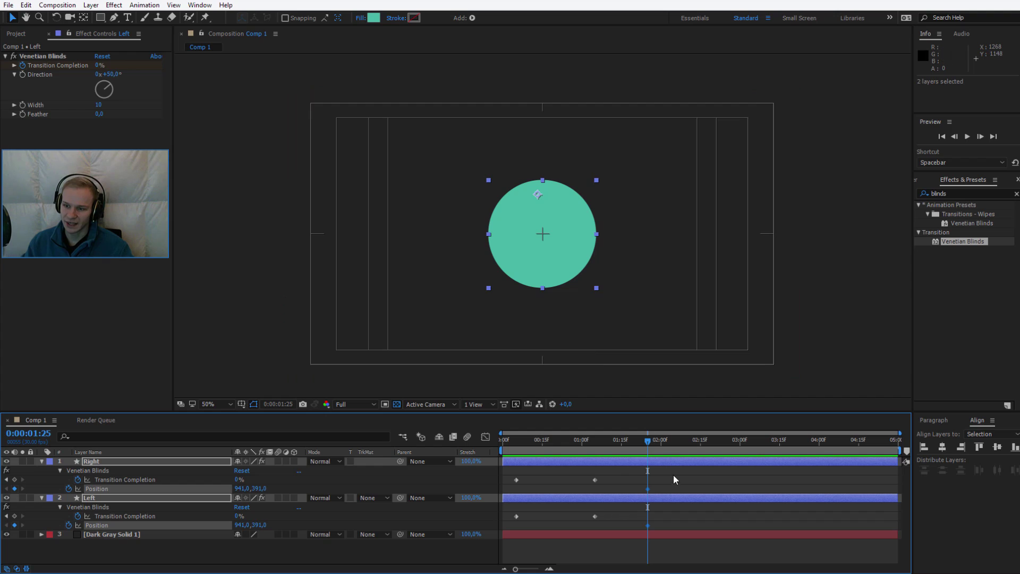
{"action": "left_click_drag", "start_coordinate": [648, 449], "coordinate": [603, 443]}
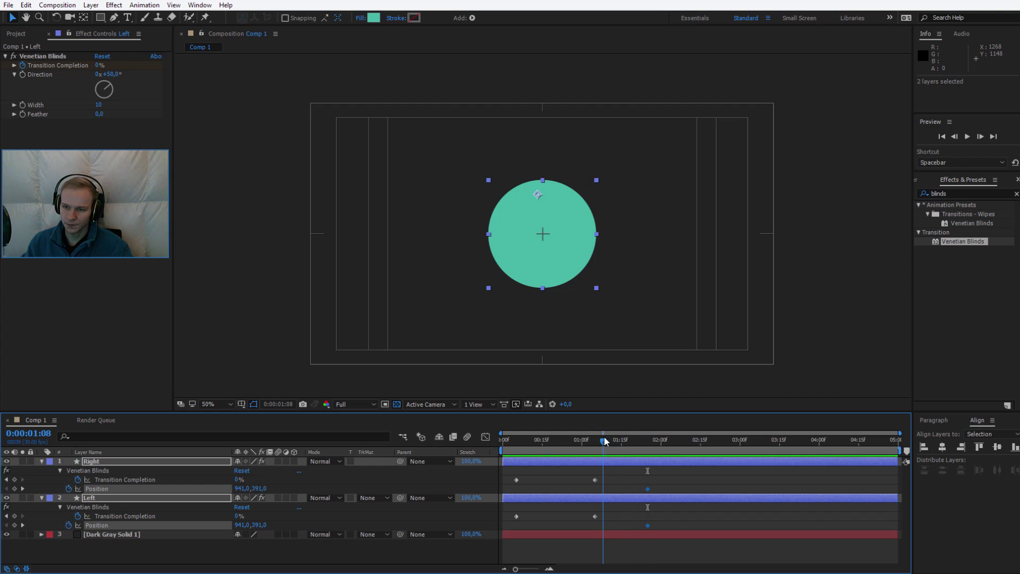
{"action": "left_click", "coordinate": [135, 525]}
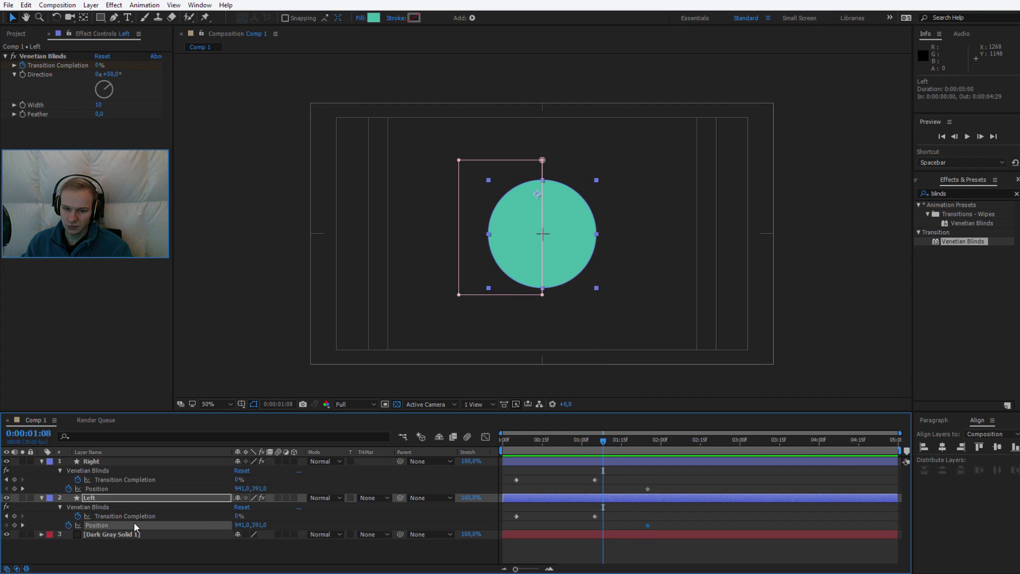
{"action": "left_click_drag", "start_coordinate": [243, 526], "coordinate": [272, 495]}
{"action": "key", "text": "ctrl+z"}
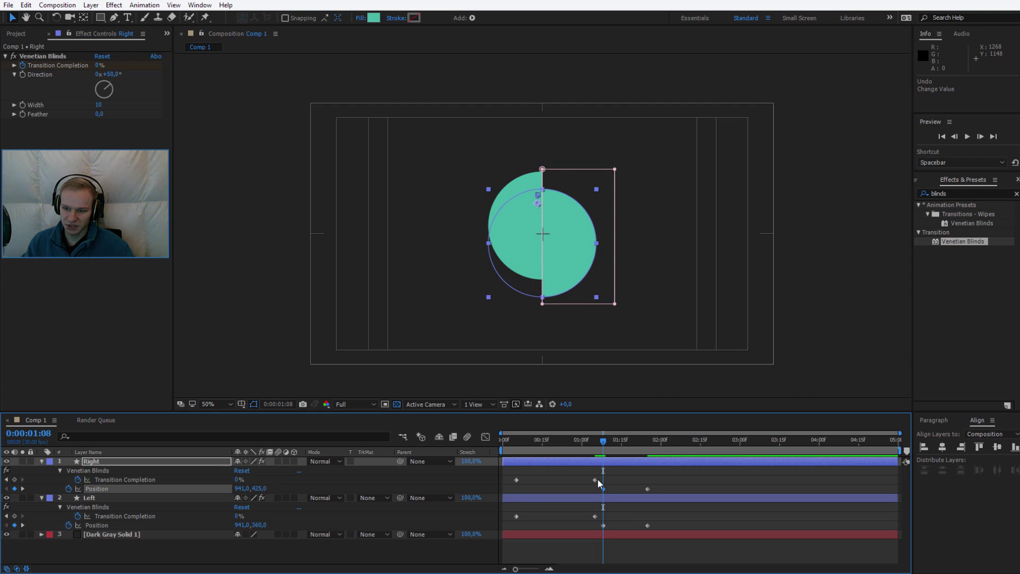
At 0:00:00:03, raise Right to Y 121 and lower Left to Y 596.
{"action": "left_click", "coordinate": [142, 461]}
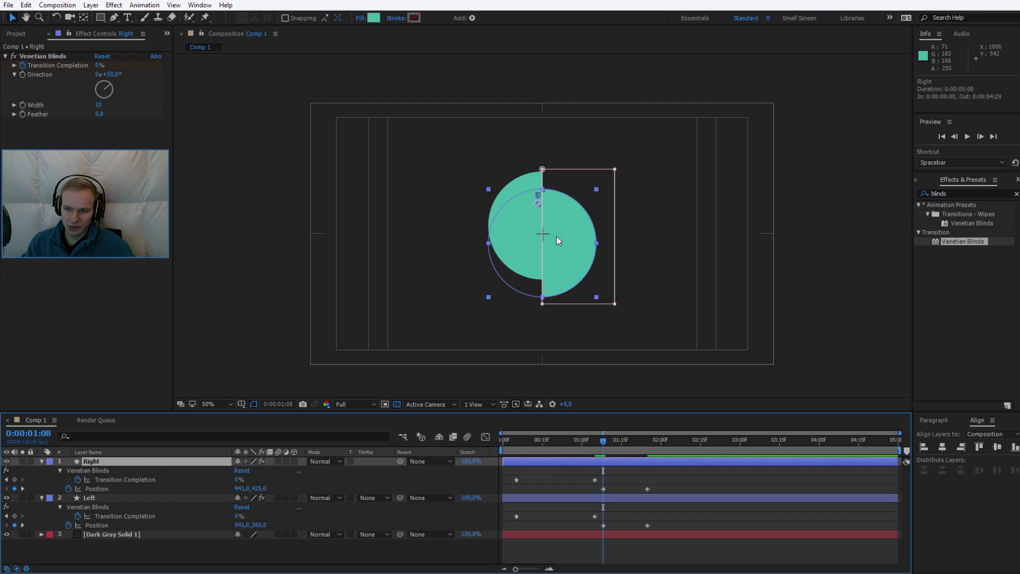
{"action": "left_click_drag", "start_coordinate": [603, 447], "coordinate": [513, 448]}
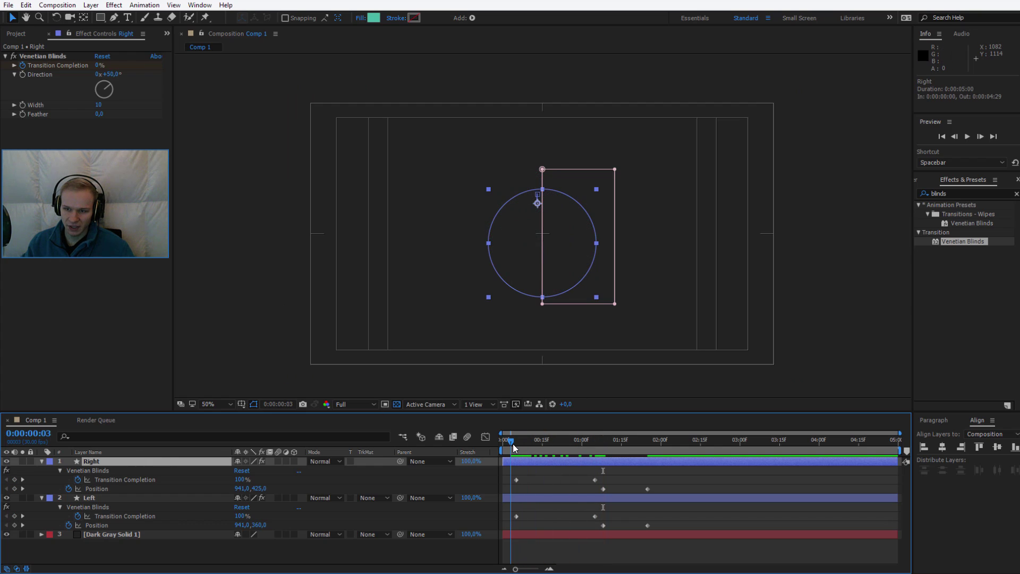
{"action": "left_click_drag", "start_coordinate": [259, 488], "coordinate": [110, 470]}
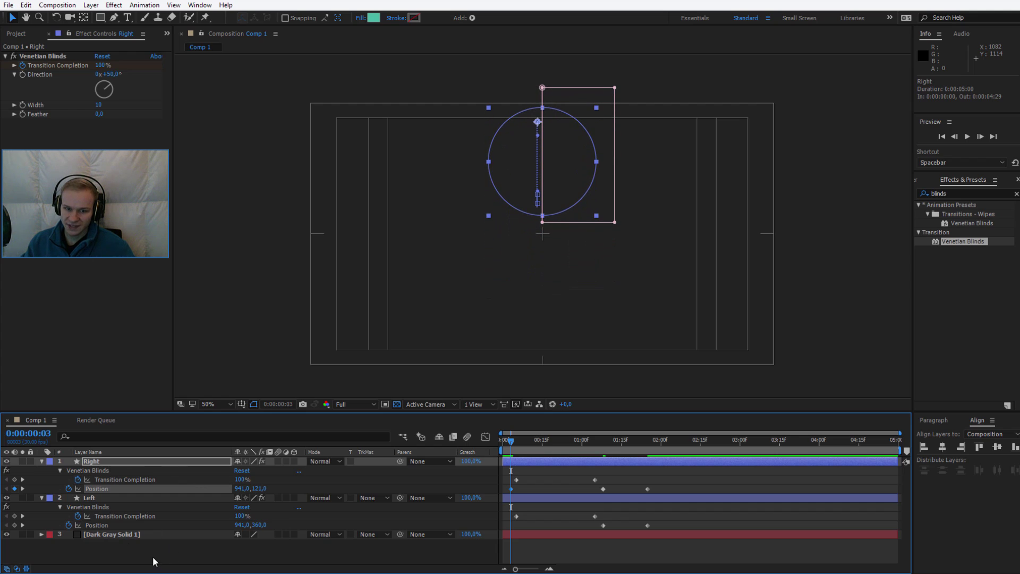
{"action": "left_click", "coordinate": [96, 500]}
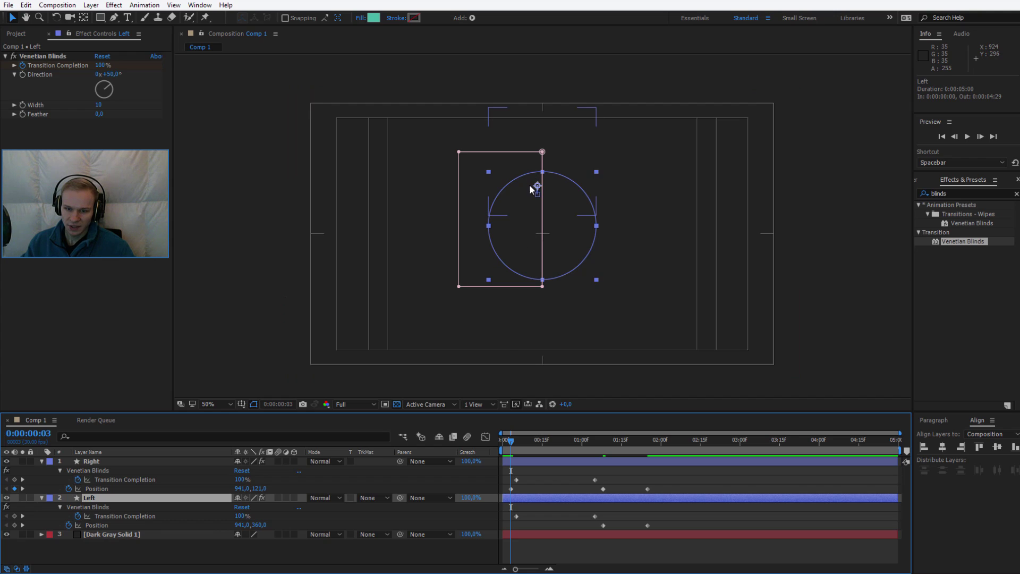
{"action": "left_click_drag", "start_coordinate": [259, 524], "coordinate": [436, 514]}
{"action": "key", "text": "Return"}
{"action": "left_click_drag", "start_coordinate": [512, 448], "coordinate": [502, 449]}
{"action": "left_click", "coordinate": [442, 564]}
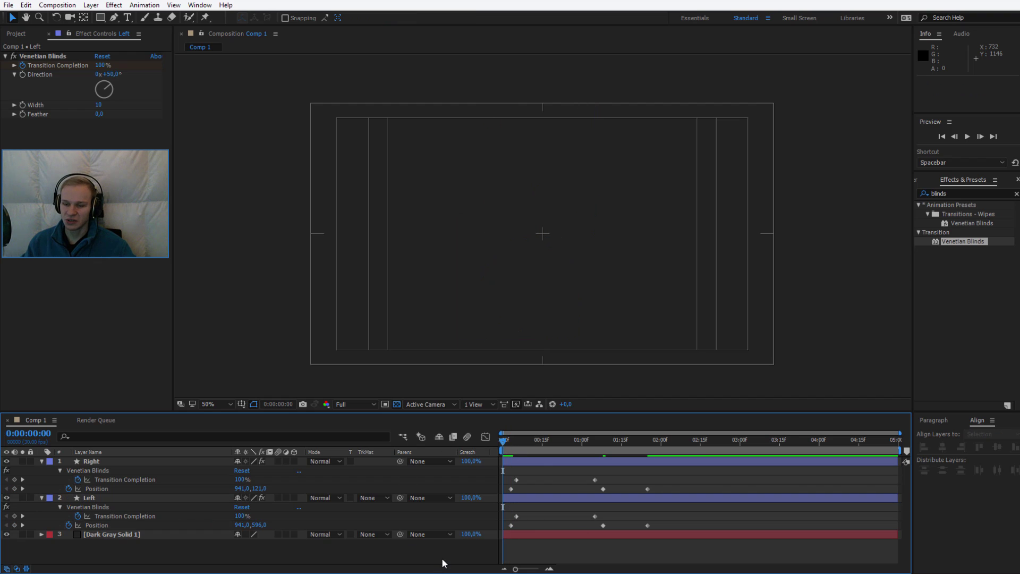
{"action": "key", "text": "space"}
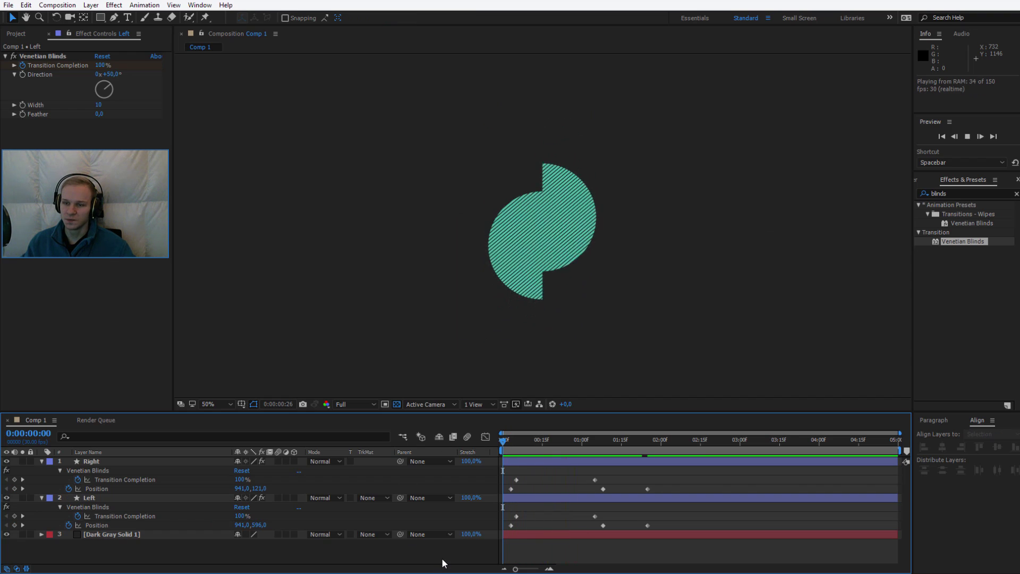
{"action": "key", "text": "space"}
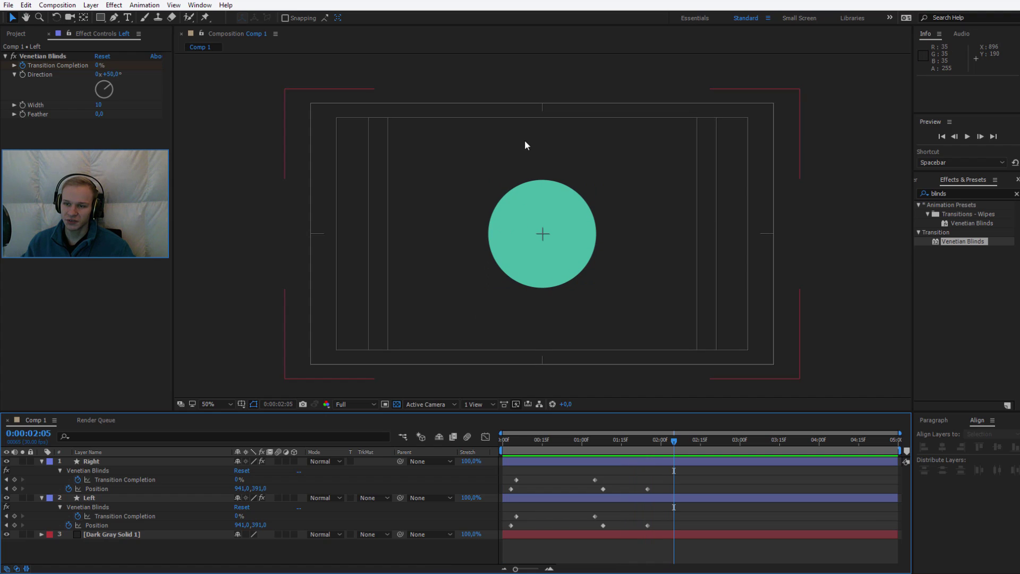
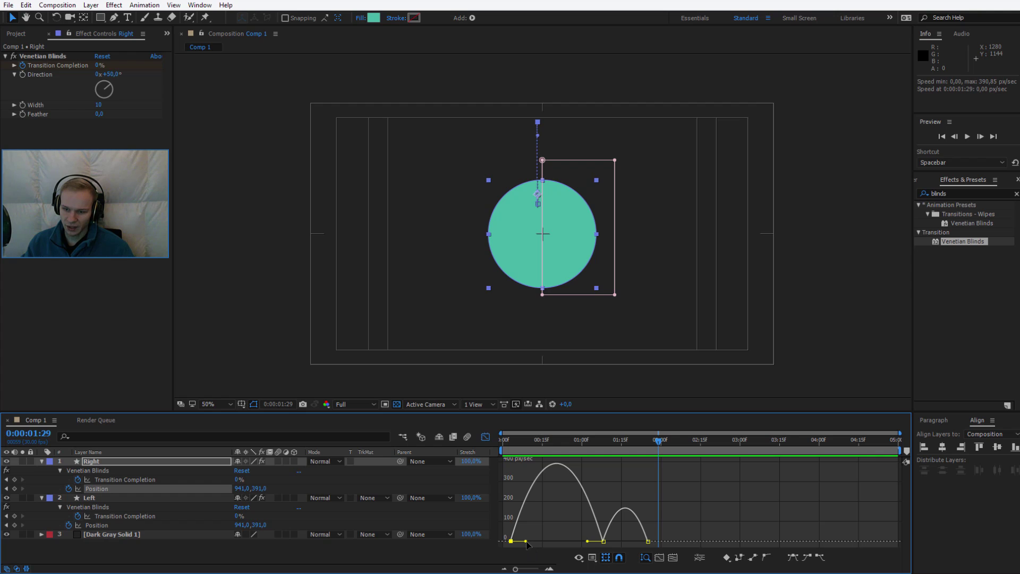
Stretch the easing on Right's and Left's first Position keyframes, then preview the result.
{"action": "left_click_drag", "start_coordinate": [527, 541], "coordinate": [578, 548]}
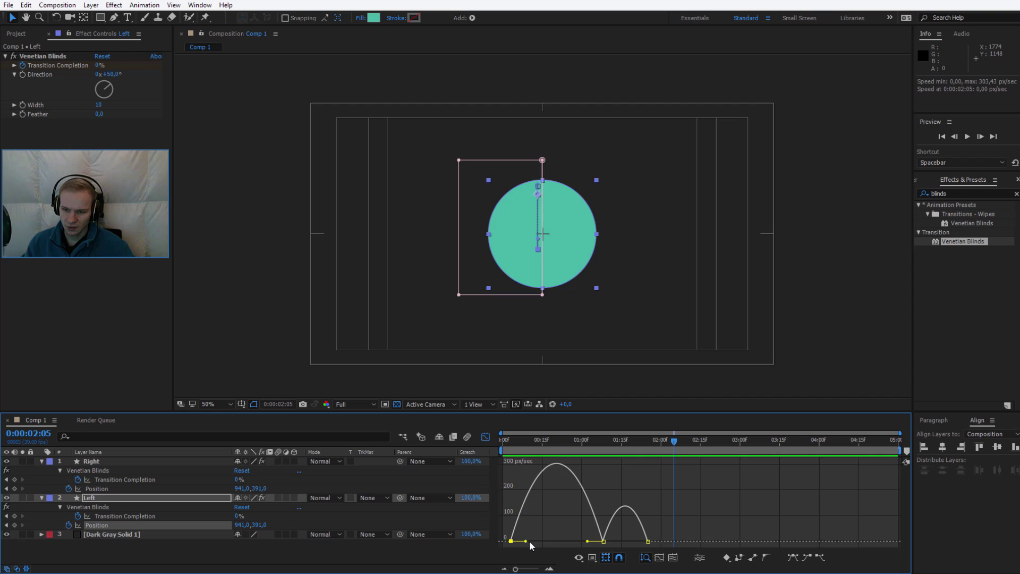
{"action": "left_click_drag", "start_coordinate": [527, 541], "coordinate": [616, 541]}
{"action": "key", "text": "space"}
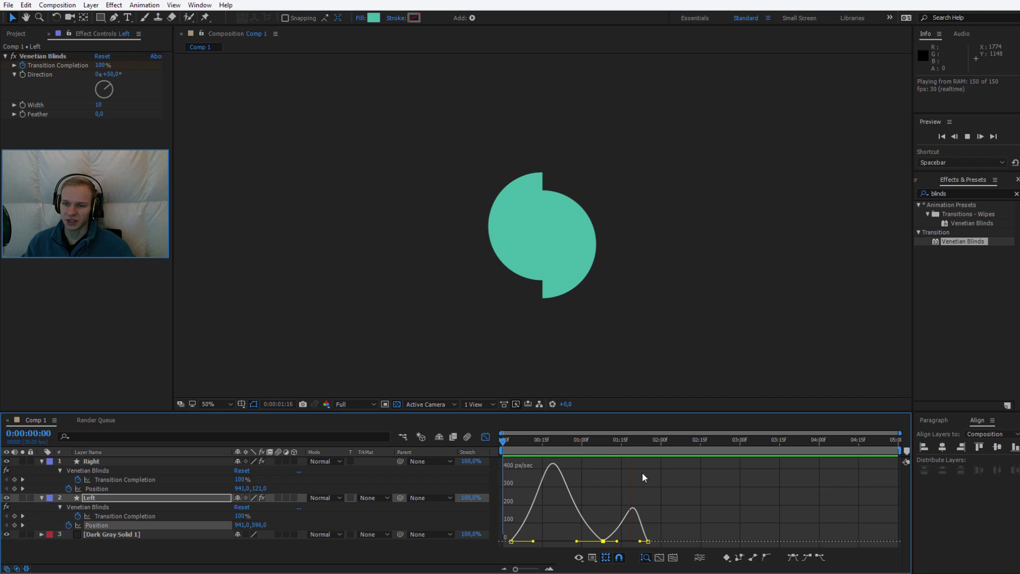
{"action": "key", "text": "space"}
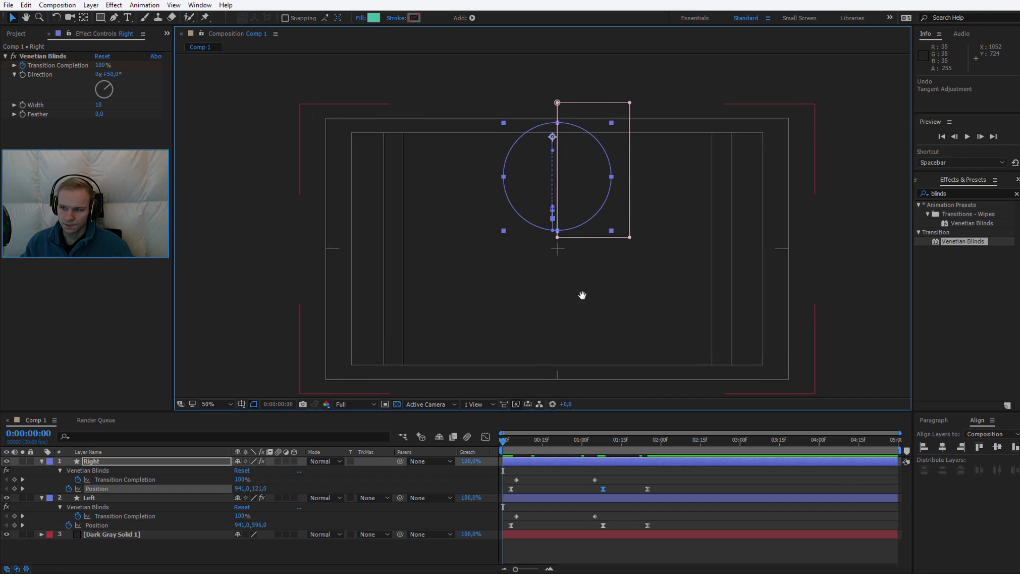
Preview the animation and scrub to around 1:07, mid-animation.
{"action": "left_click", "coordinate": [888, 328]}
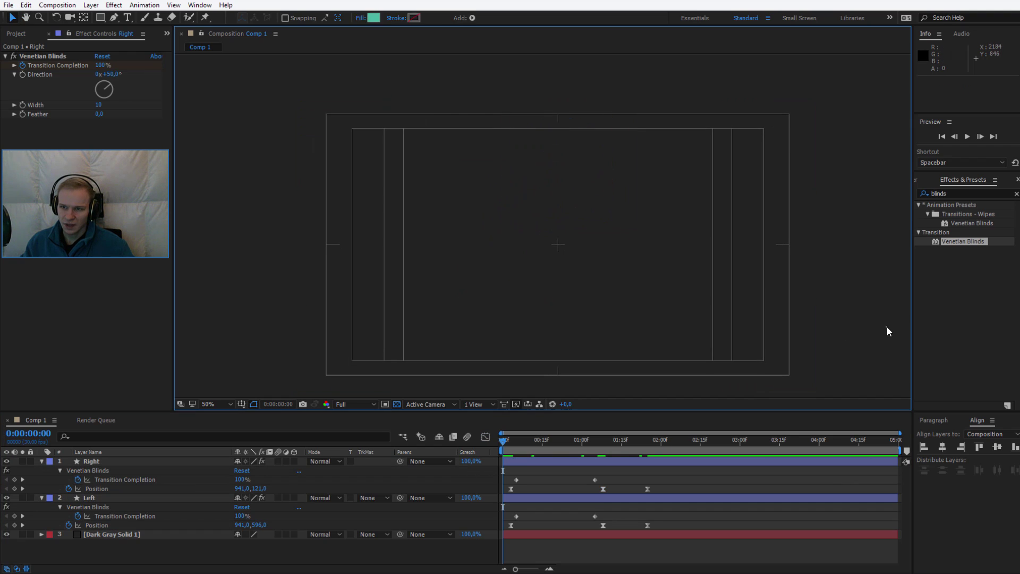
{"action": "key", "text": "space"}
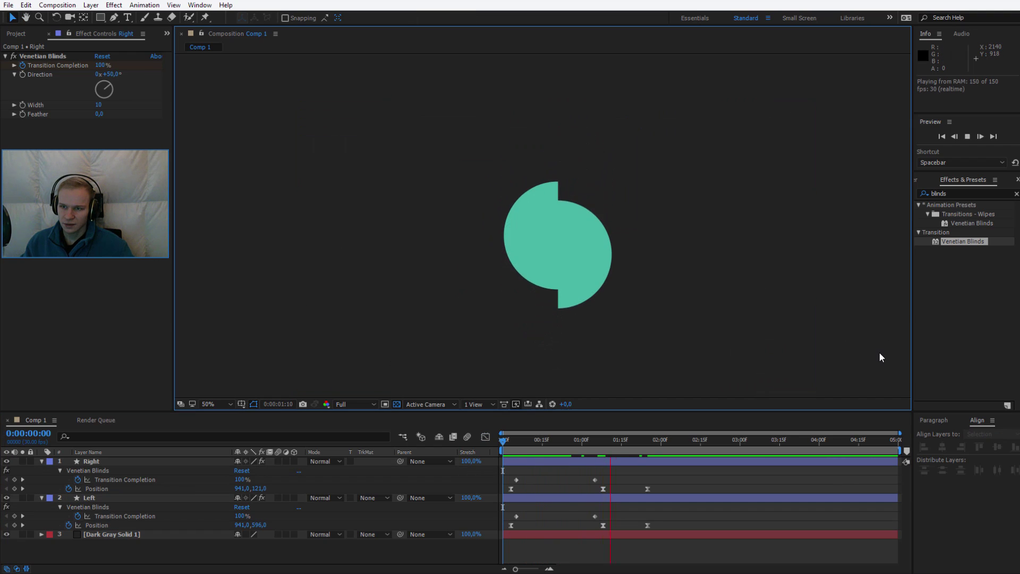
{"action": "key", "text": "space"}
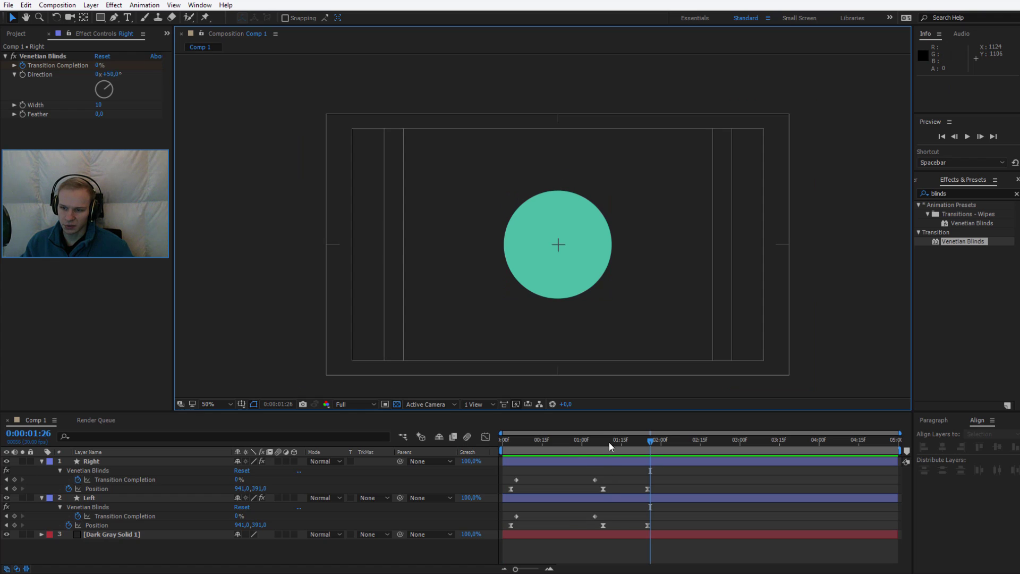
{"action": "left_click", "coordinate": [601, 438]}
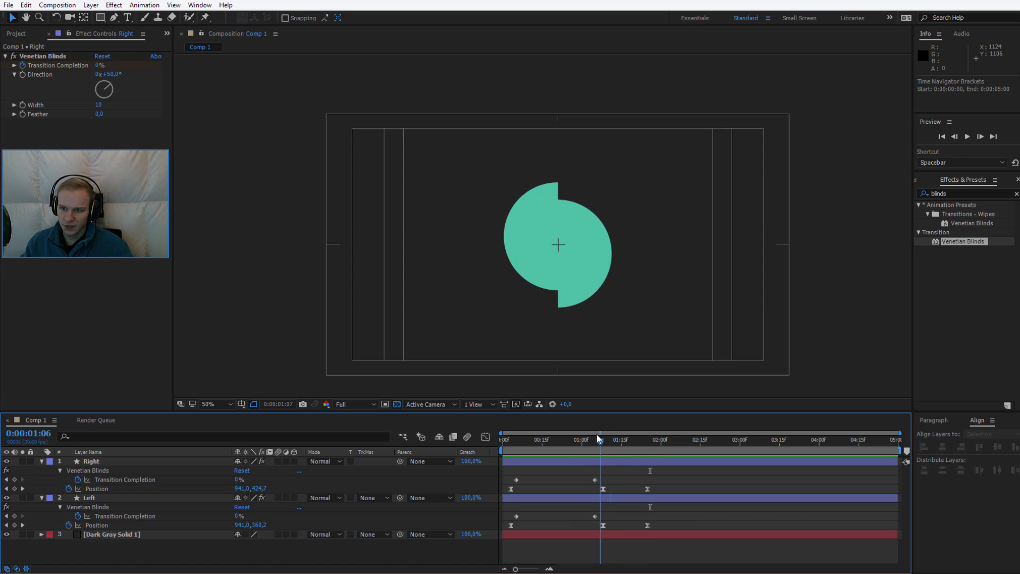
{"action": "left_click_drag", "start_coordinate": [597, 437], "coordinate": [624, 436]}
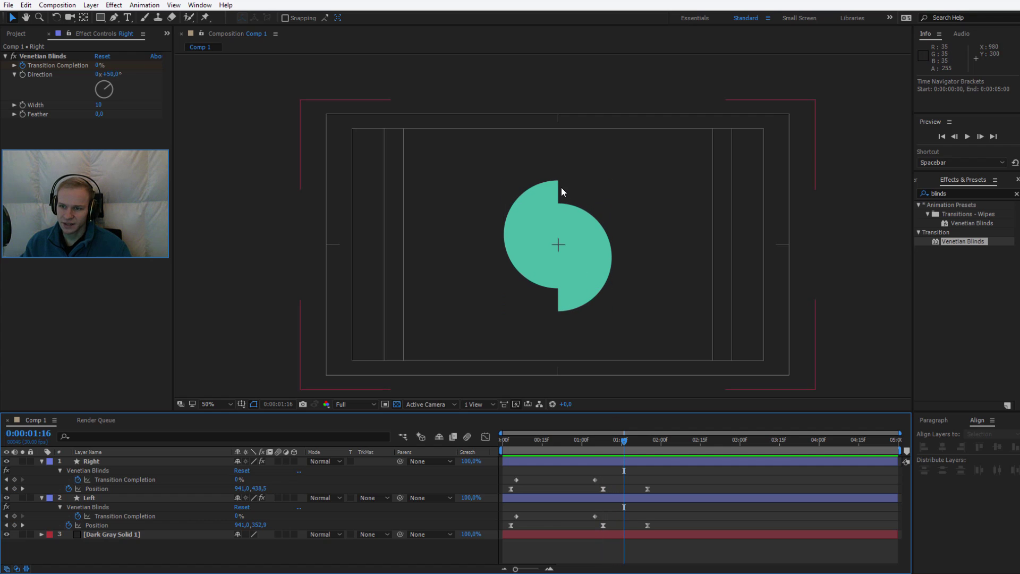
{"action": "scroll", "coordinate": [541, 202], "scroll_direction": "up", "scroll_amount": 4}
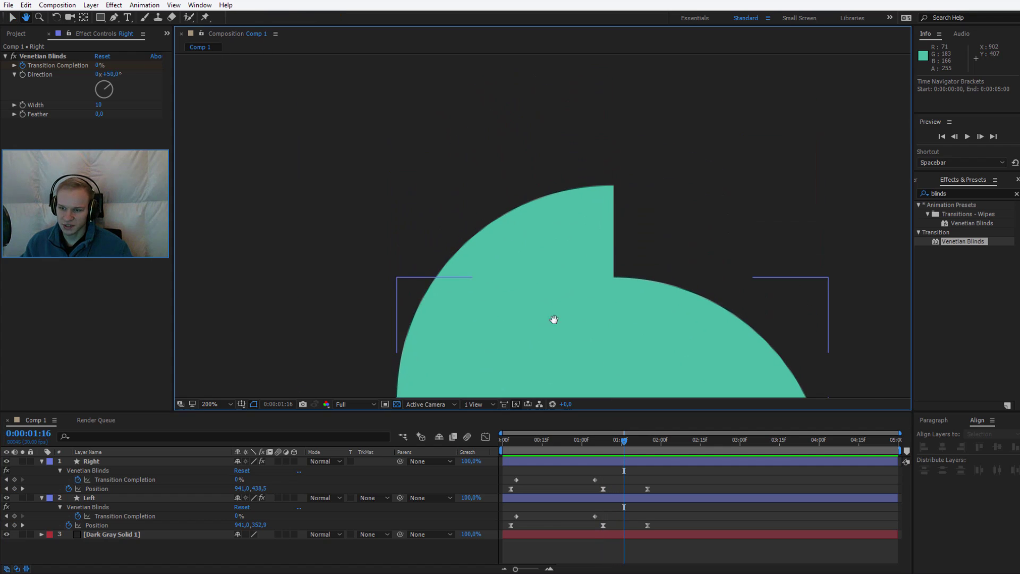
Raise the path point of Right's 1:08 Position keyframe by about 22 pixels.
{"action": "left_click", "coordinate": [602, 488]}
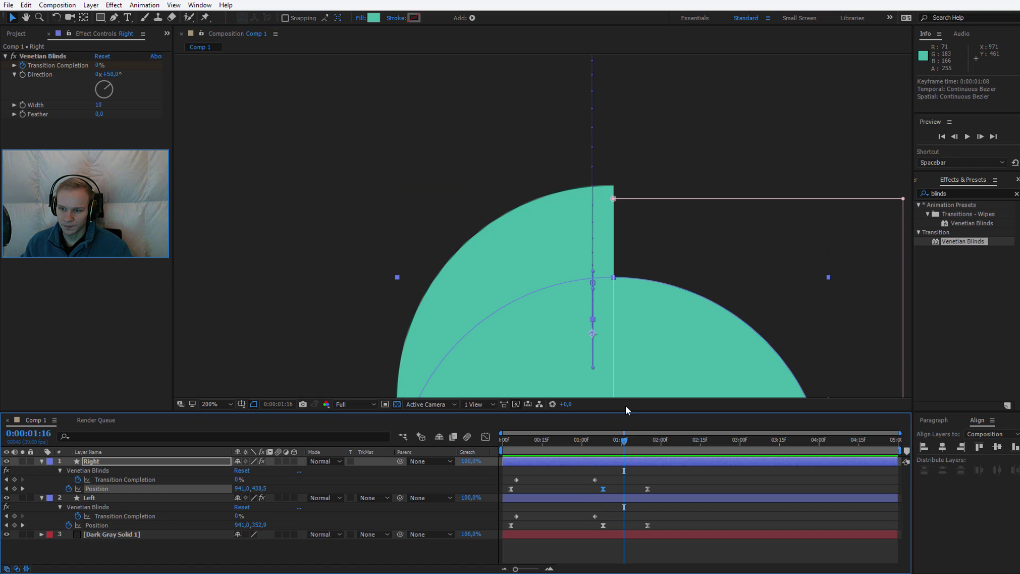
{"action": "left_click_drag", "start_coordinate": [624, 444], "coordinate": [563, 431]}
{"action": "scroll", "coordinate": [549, 292], "scroll_direction": "down", "scroll_amount": 2}
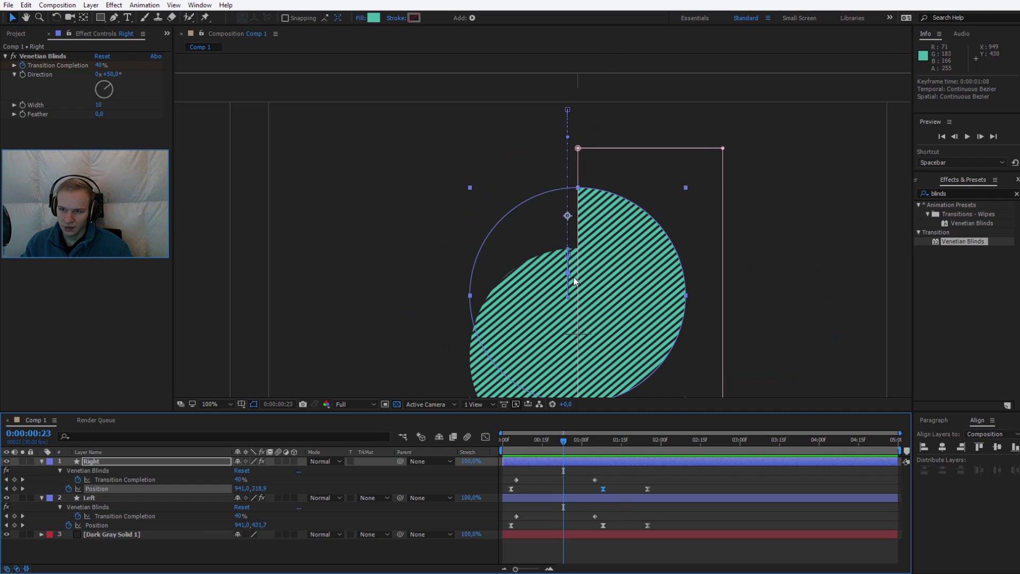
{"action": "scroll", "coordinate": [574, 281], "scroll_direction": "up", "scroll_amount": 4}
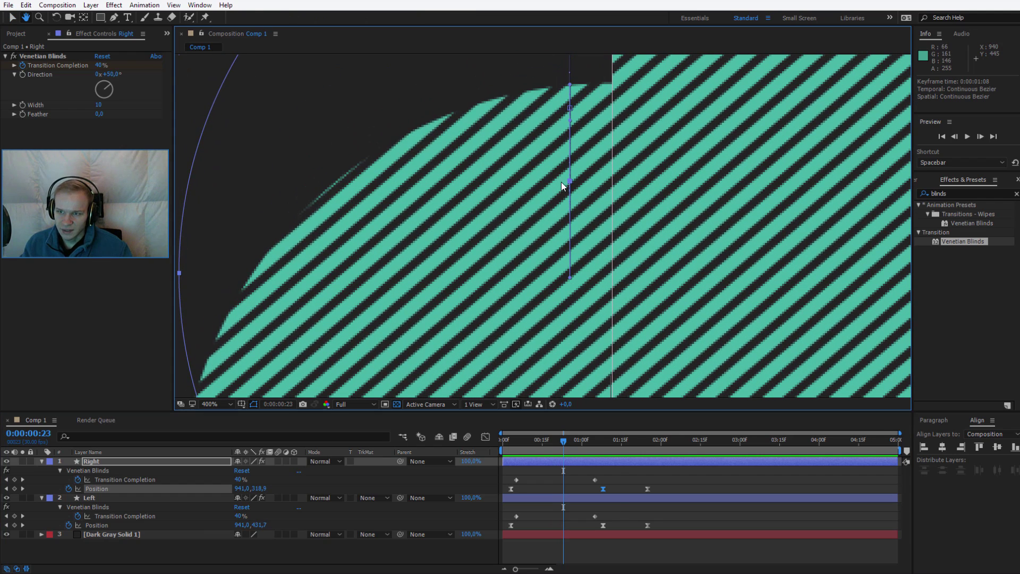
{"action": "key", "text": "v"}
{"action": "left_click_drag", "start_coordinate": [569, 274], "coordinate": [569, 171]}
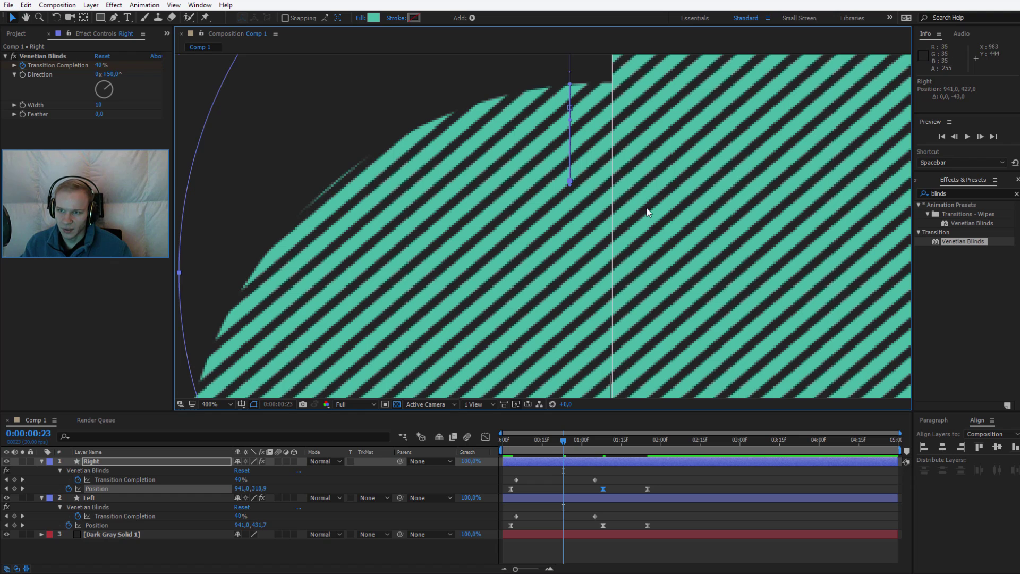
{"action": "scroll", "coordinate": [650, 217], "scroll_direction": "down", "scroll_amount": 3}
Preview again from the start until the halves rejoin at 1:24.
{"action": "key", "text": "space"}
{"action": "left_click_drag", "start_coordinate": [566, 441], "coordinate": [493, 434]}
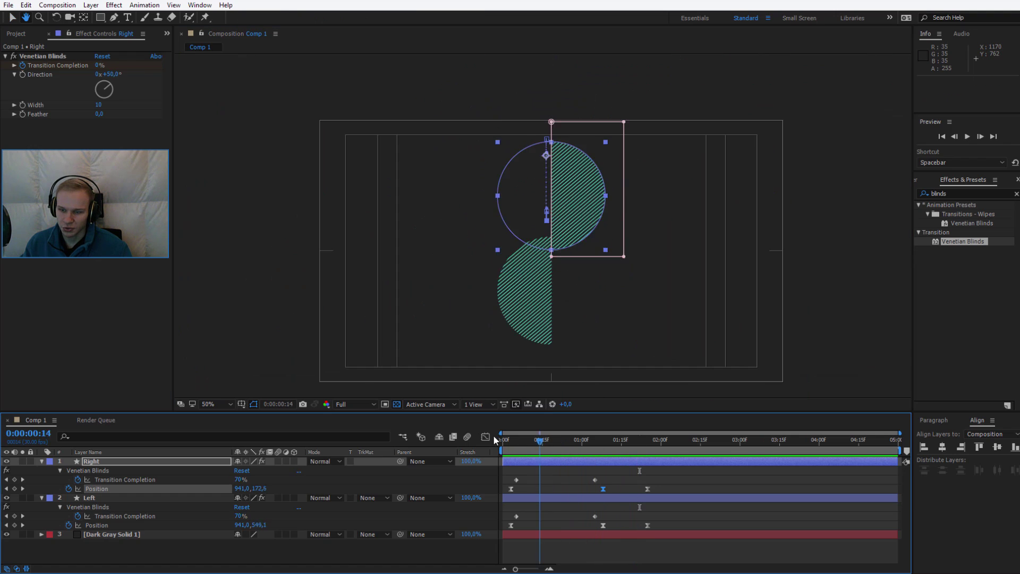
{"action": "key", "text": "space"}
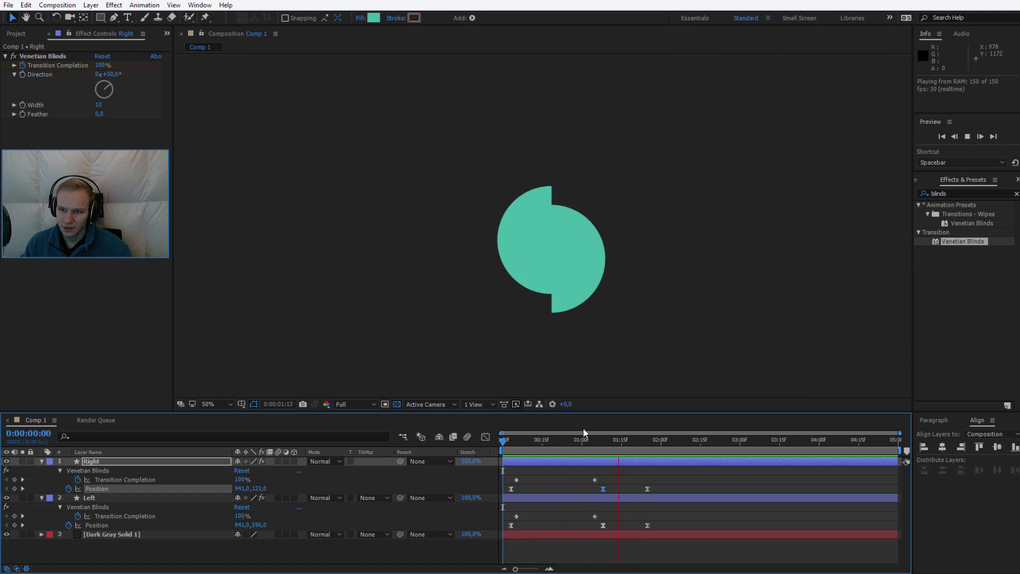
{"action": "key", "text": "space"}
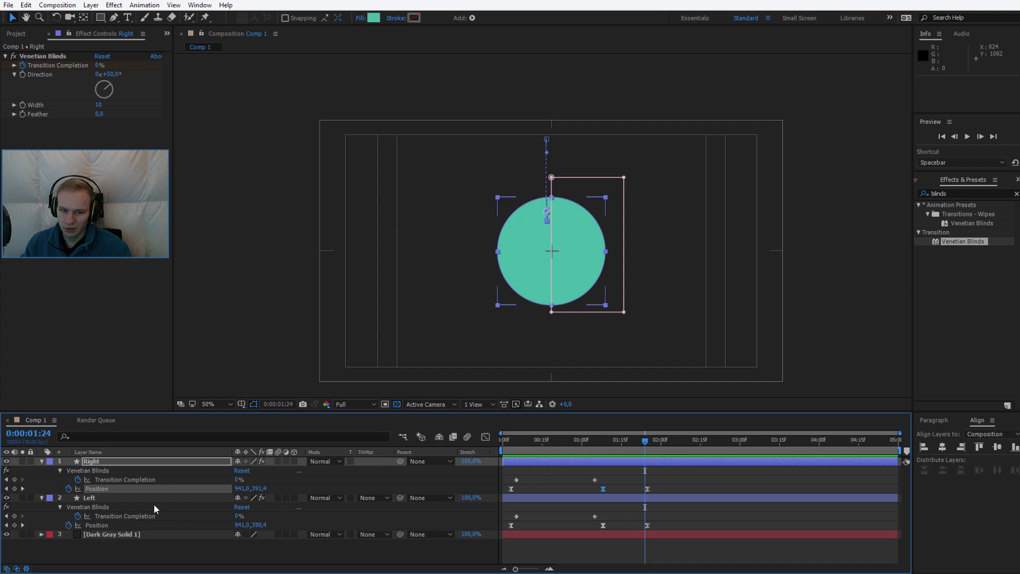
Select Left's 1:08 Position keyframe and bring its motion-path point into view.
{"action": "left_click", "coordinate": [89, 498]}
{"action": "scroll", "coordinate": [568, 193], "scroll_direction": "up", "scroll_amount": 2}
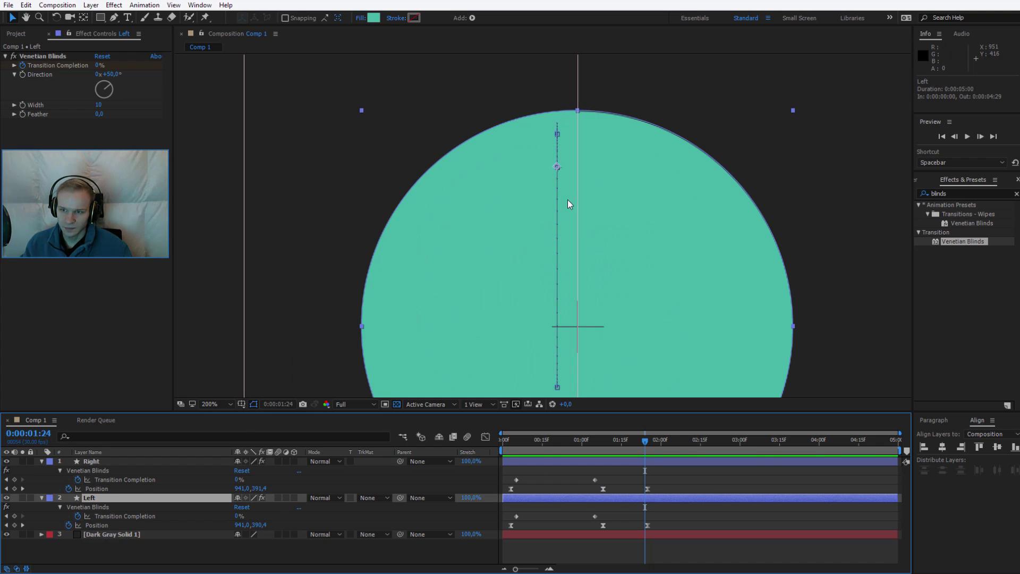
{"action": "left_click", "coordinate": [557, 133]}
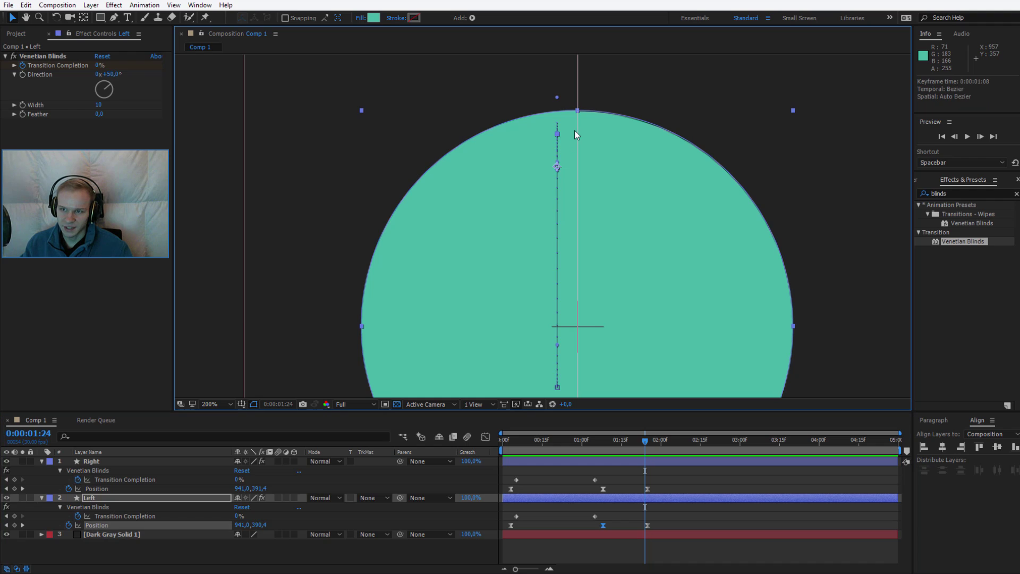
{"action": "key", "text": "period"}
{"action": "key", "text": "period"}
{"action": "left_click_drag", "start_coordinate": [567, 135], "coordinate": [547, 457]}
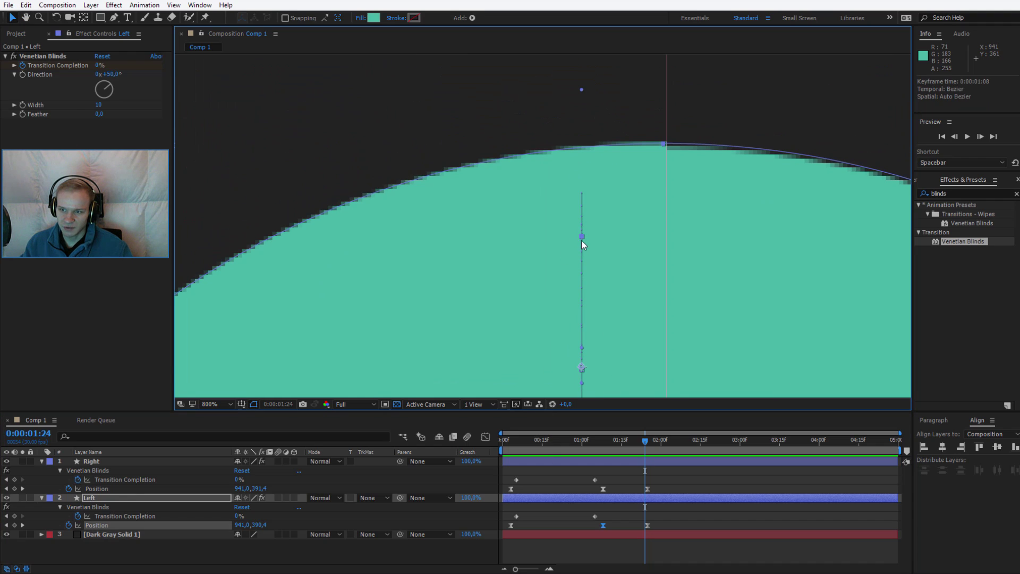
{"action": "left_click_drag", "start_coordinate": [581, 89], "coordinate": [583, 230]}
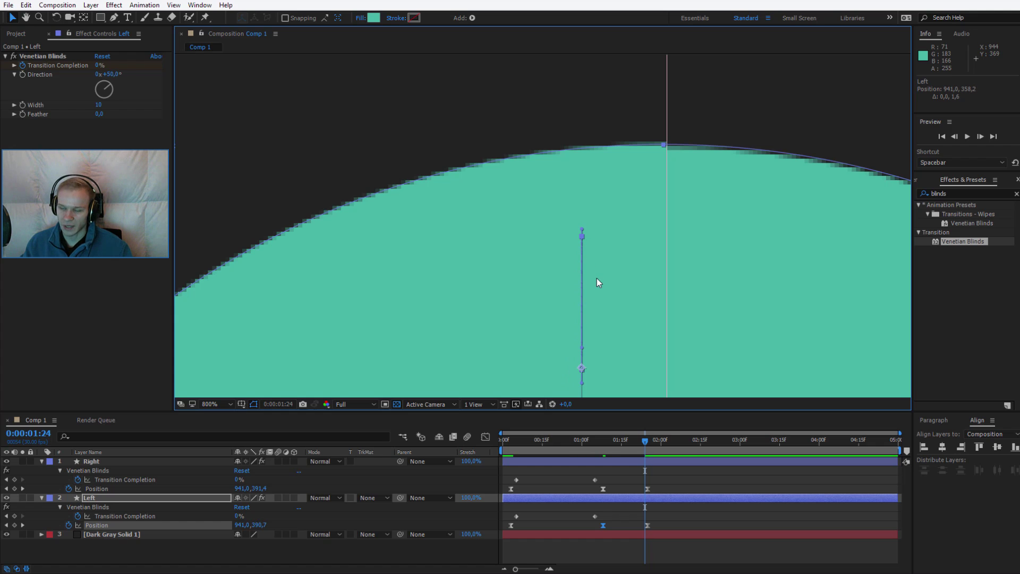
Set that keyframe's Spatial interpolation to Continuous Bezier.
{"action": "right_click", "coordinate": [582, 235]}
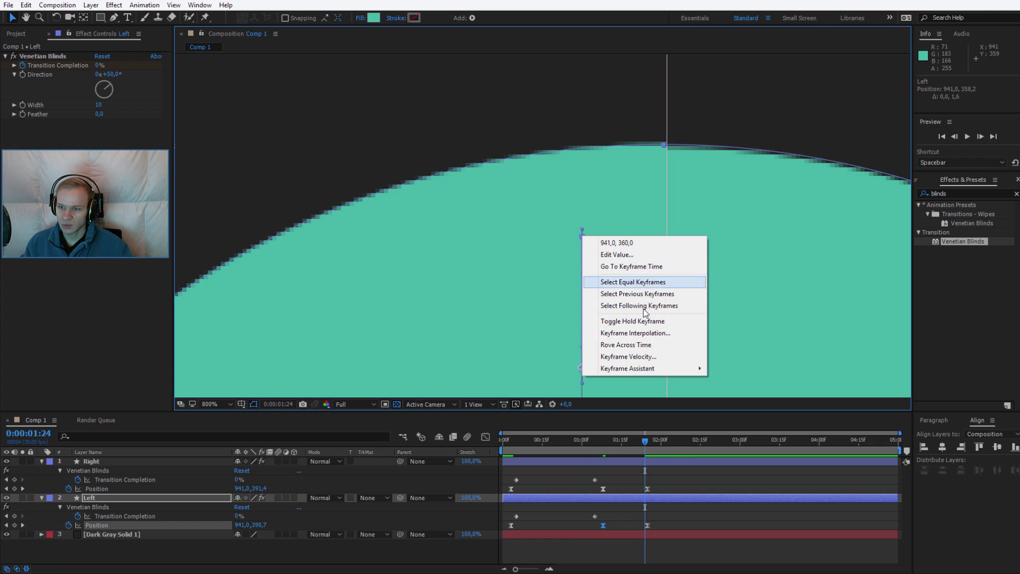
{"action": "left_click", "coordinate": [648, 336]}
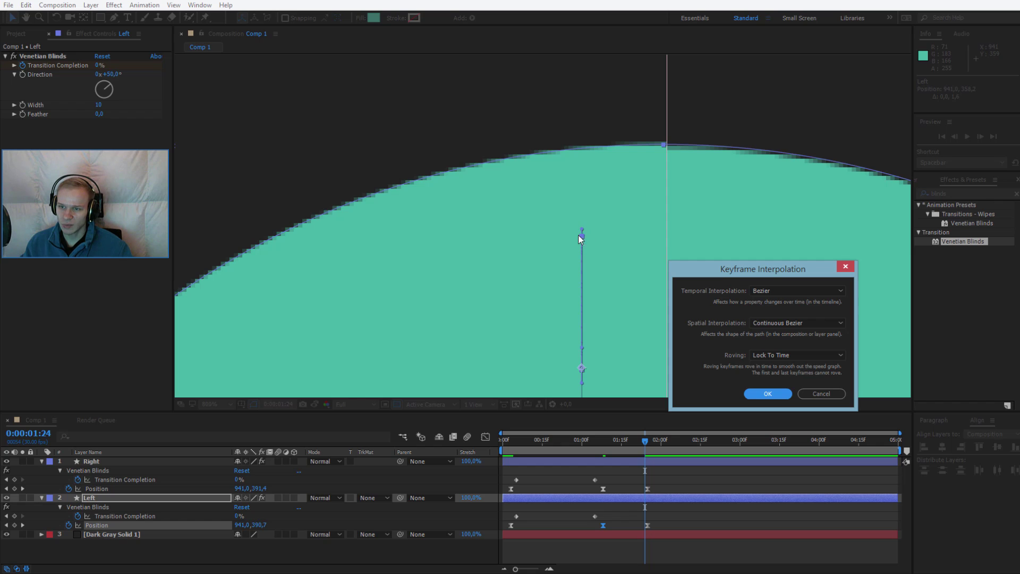
{"action": "left_click", "coordinate": [767, 393]}
{"action": "scroll", "coordinate": [710, 334], "scroll_direction": "down", "scroll_amount": 8}
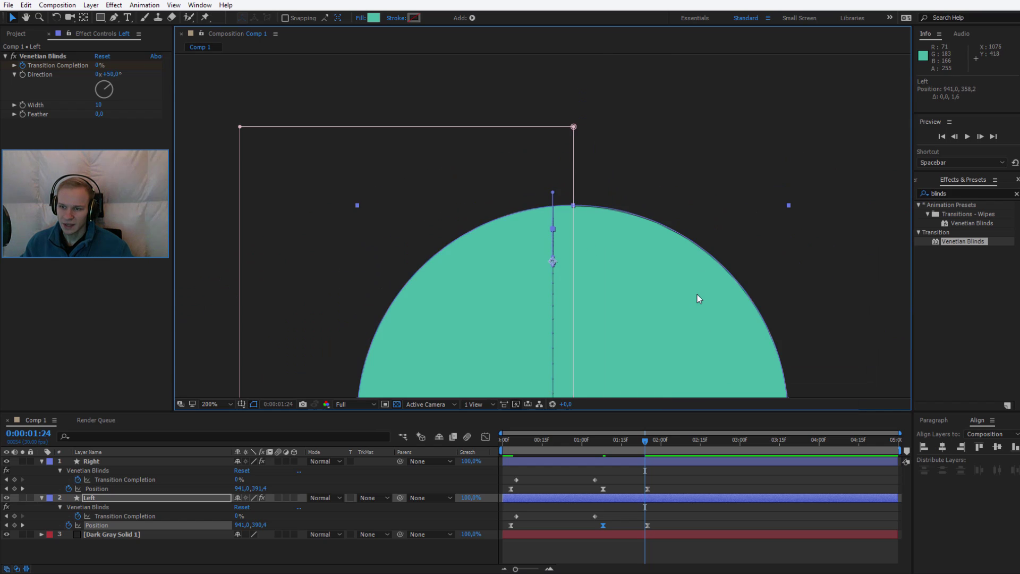
{"action": "scroll", "coordinate": [625, 243], "scroll_direction": "down", "scroll_amount": 2}
Preview the animation and park the playhead at 0:00:00:22.
{"action": "key", "text": "v"}
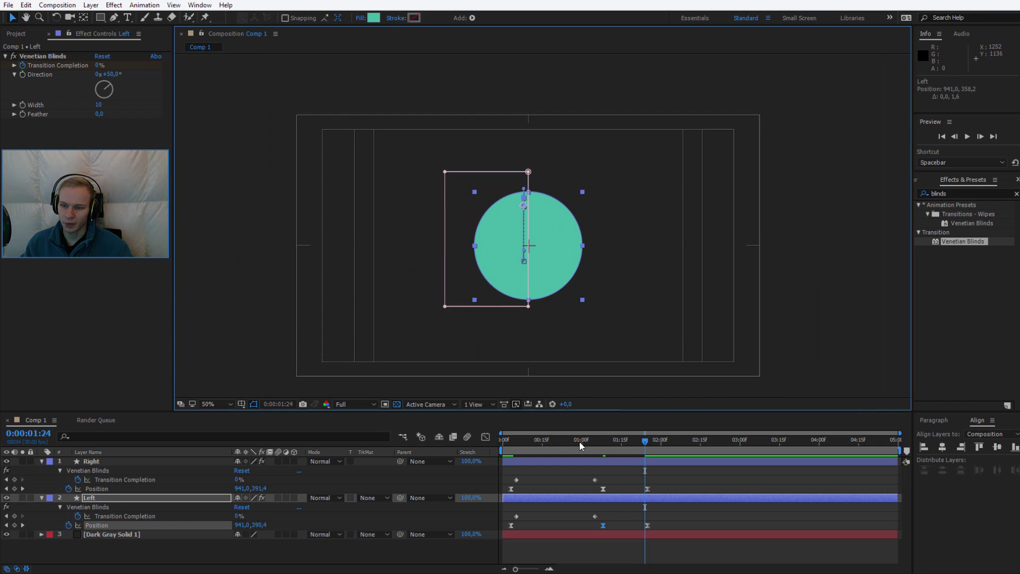
{"action": "key", "text": "space"}
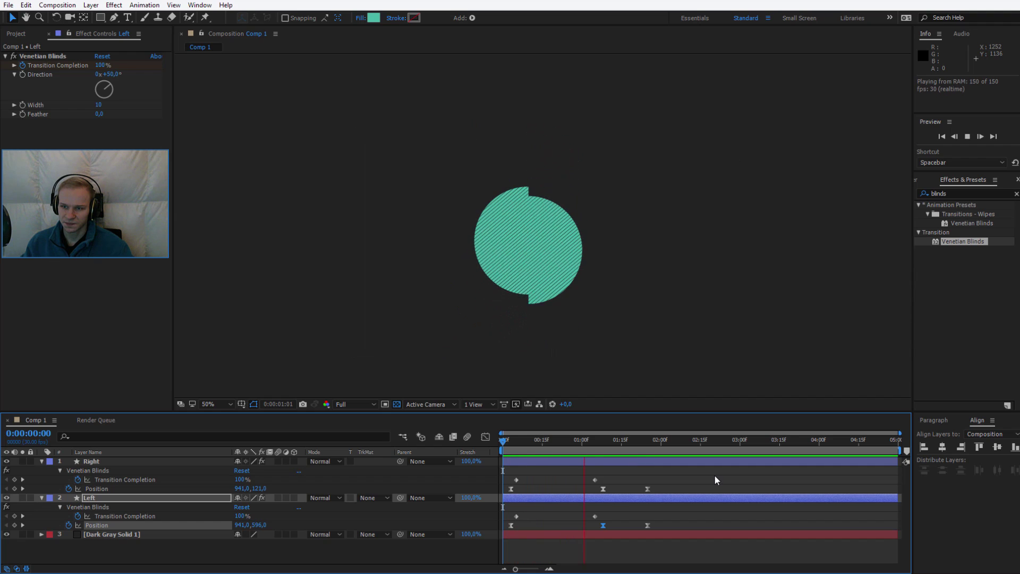
{"action": "key", "text": "space"}
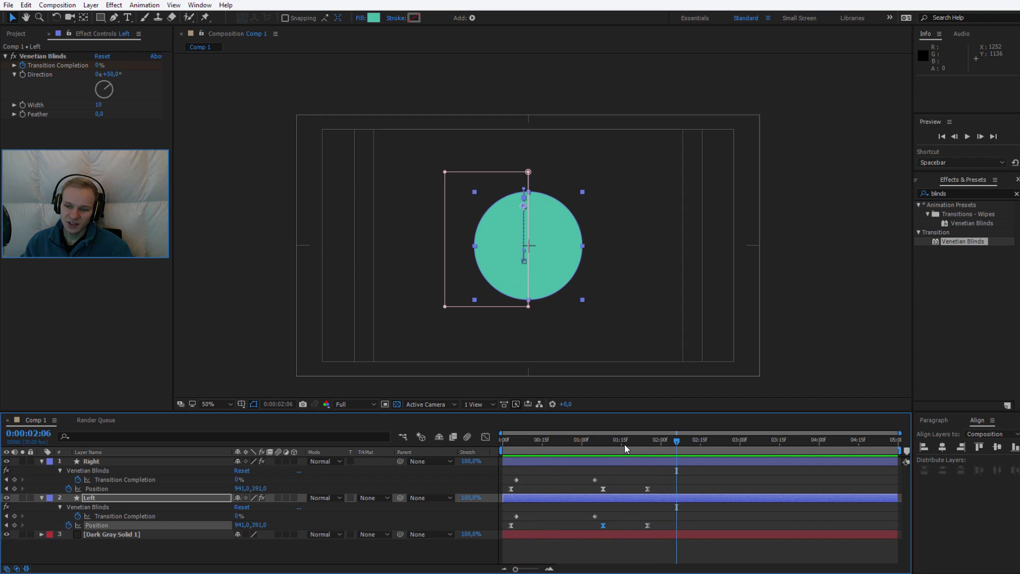
{"action": "left_click_drag", "start_coordinate": [625, 443], "coordinate": [561, 441]}
Duplicate Left and Right twice as copies 2 and 3, offsetting each pair later.
{"action": "key", "text": "ctrl+a"}
{"action": "key", "text": "u"}
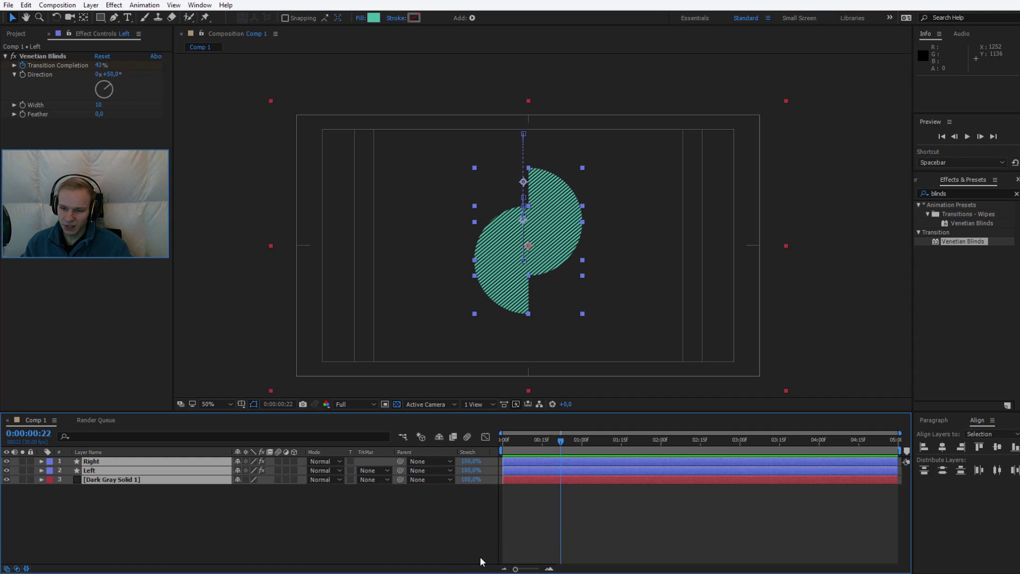
{"action": "left_click", "coordinate": [414, 530]}
{"action": "left_click", "coordinate": [527, 470]}
{"action": "left_click", "coordinate": [527, 461], "text": "ctrl"}
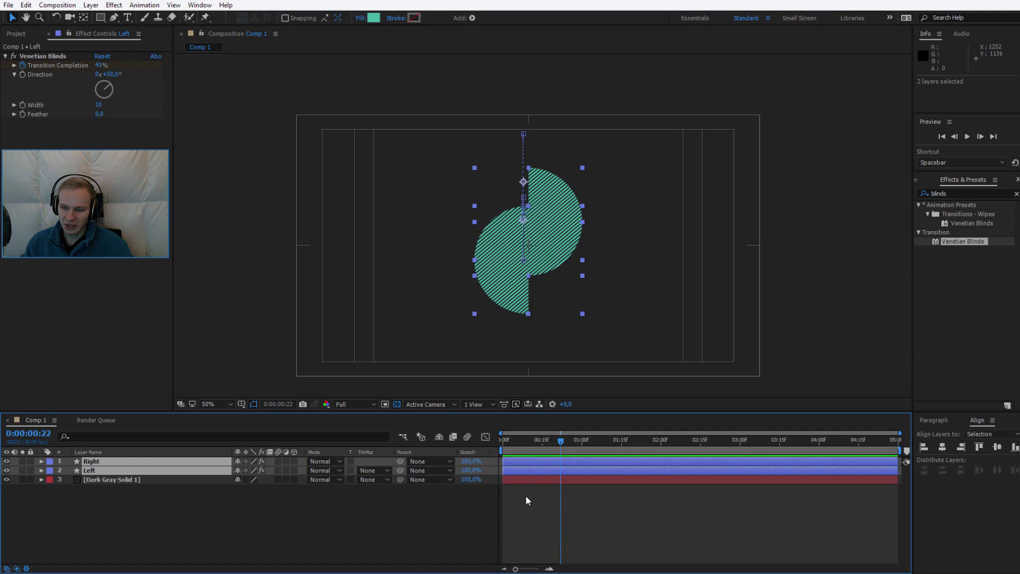
{"action": "key", "text": "ctrl+d"}
{"action": "mouse_move", "coordinate": [517, 481]}
{"action": "left_mouse_down"}
{"action": "mouse_move", "coordinate": [527, 483]}
{"action": "mouse_move", "coordinate": [518, 483]}
{"action": "left_mouse_up"}
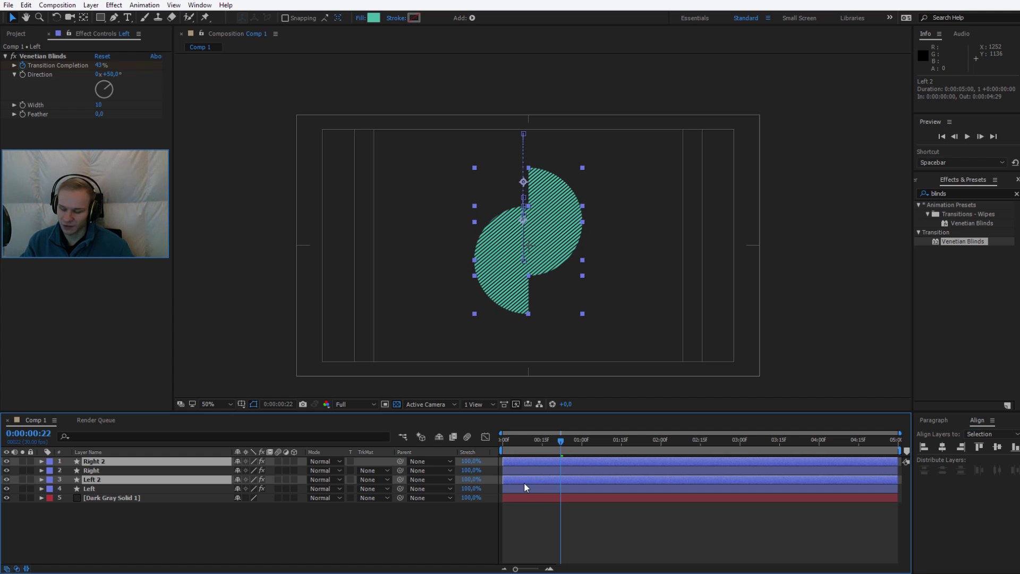
{"action": "key", "text": "alt+Page_Down"}
{"action": "key", "text": "alt+Page_Down"}
{"action": "key", "text": "alt+Page_Down"}
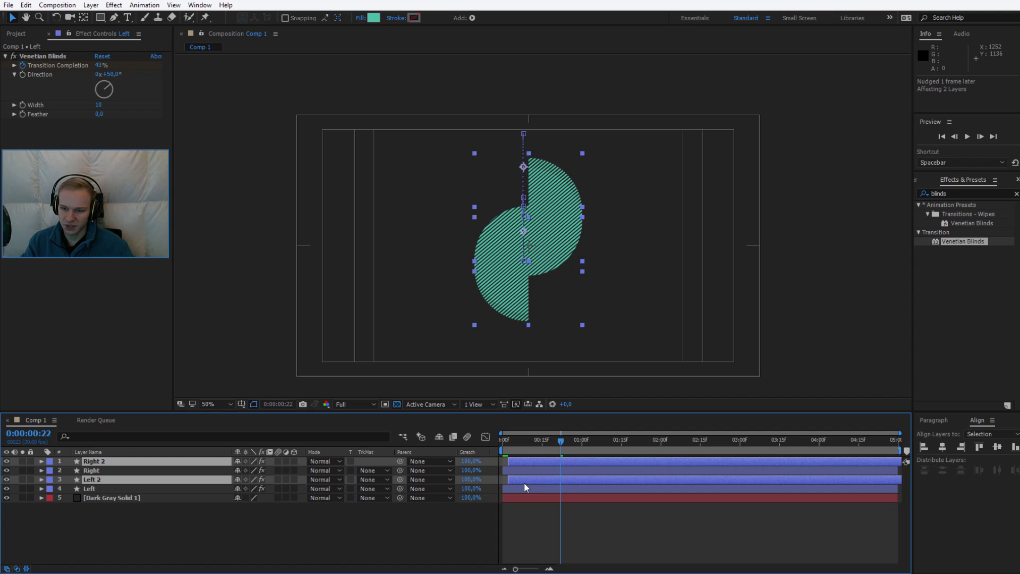
{"action": "key", "text": "ctrl+d"}
{"action": "key", "text": "alt+Page_Down"}
{"action": "key", "text": "alt+Page_Down"}
{"action": "key", "text": "alt+Page_Down"}
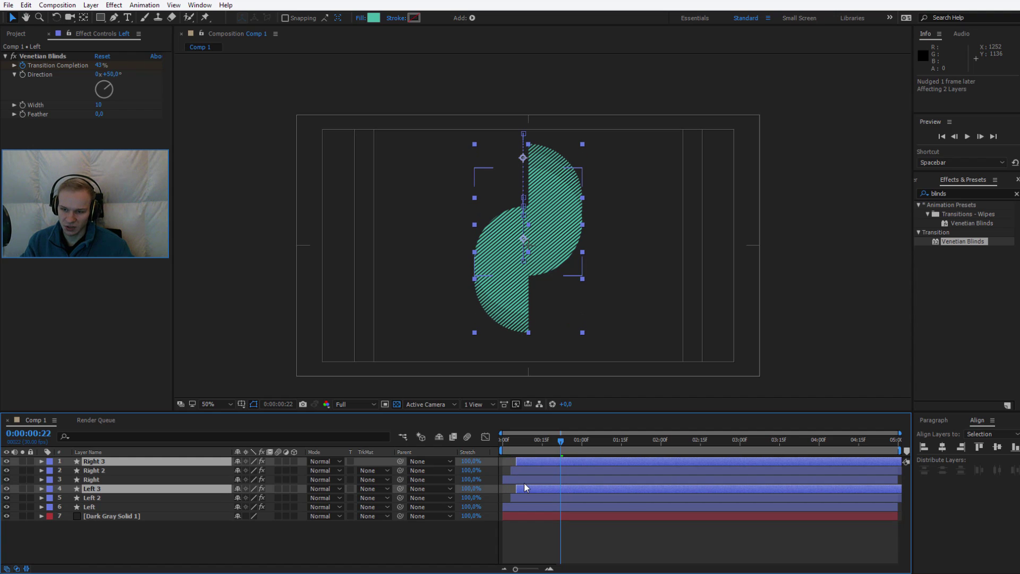
Preview the staggered animation and select all six circle-half layers.
{"action": "key", "text": "space"}
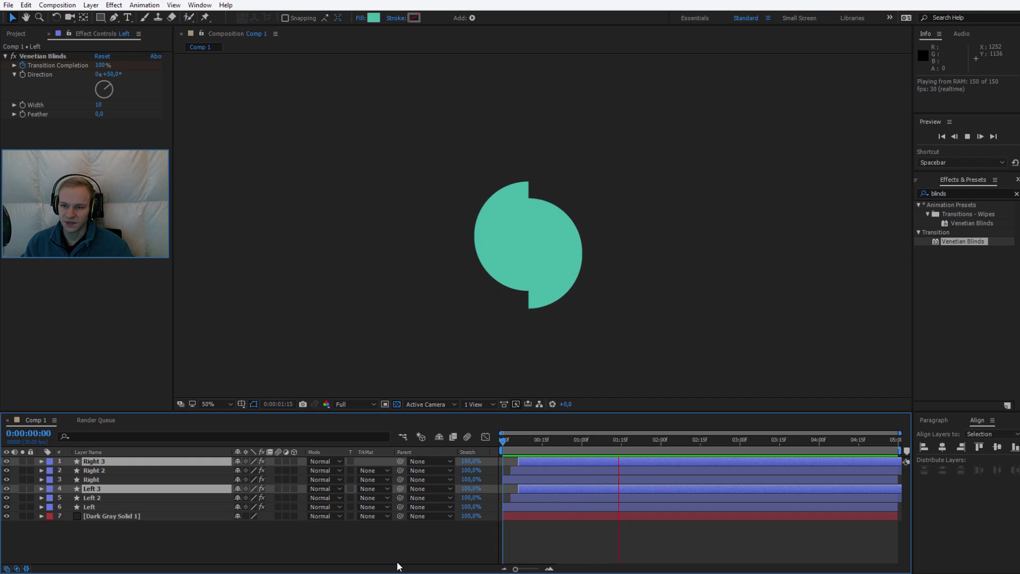
{"action": "key", "text": "space"}
{"action": "left_click", "coordinate": [105, 507]}
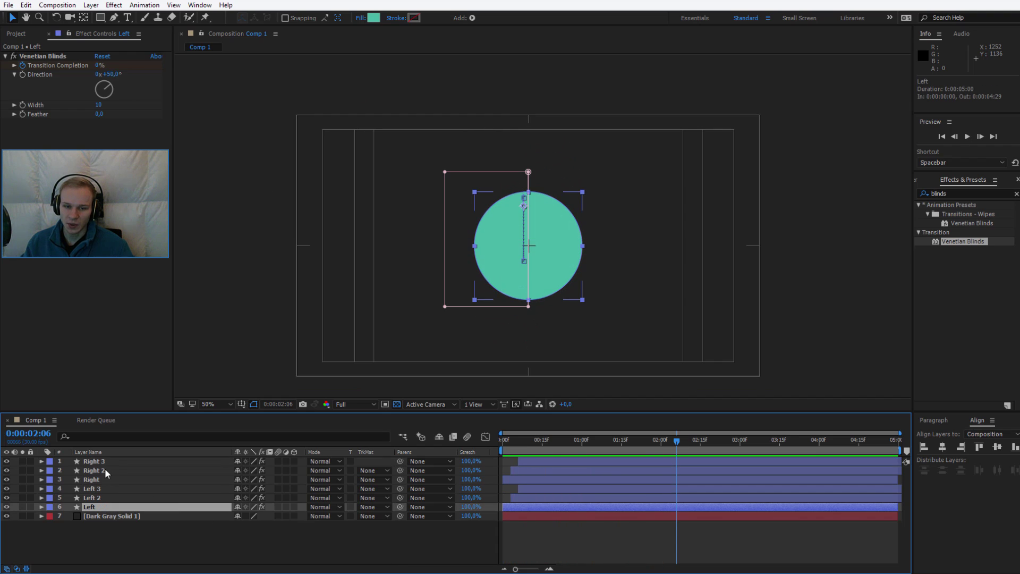
{"action": "left_click", "coordinate": [103, 460], "text": "shift"}
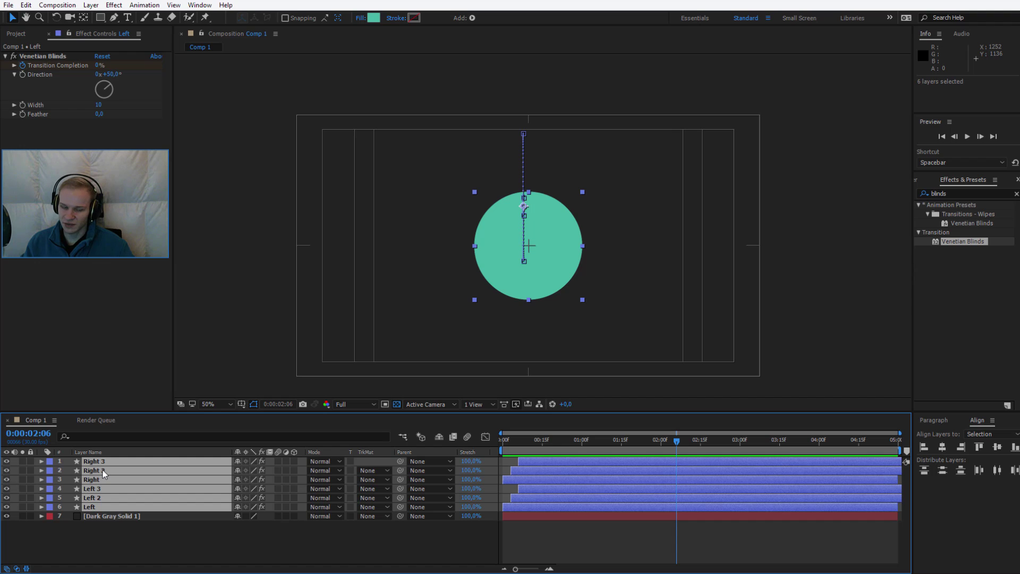
Pre-compose the six selected layers into Pre-comp 1.
{"action": "right_click", "coordinate": [110, 476]}
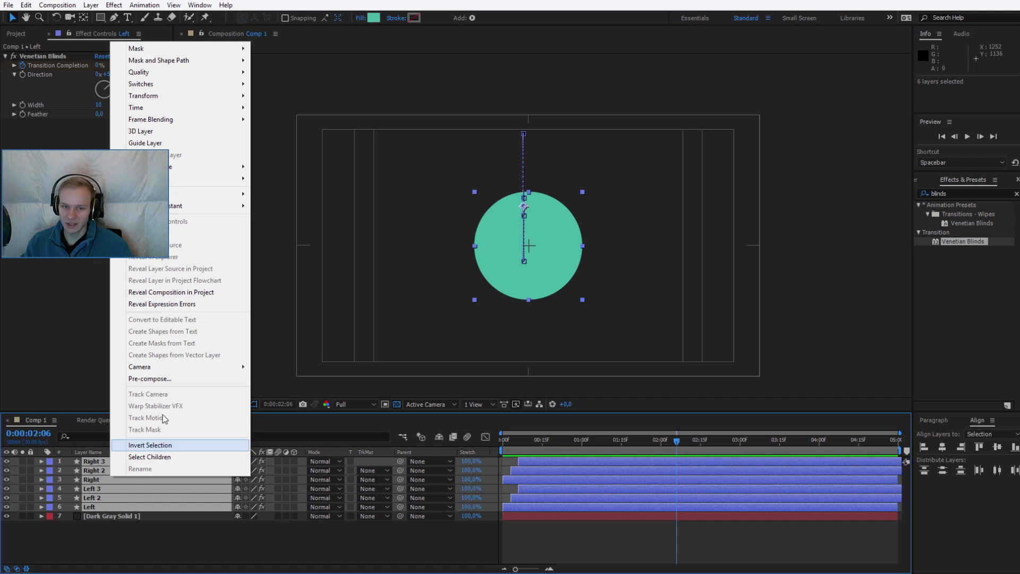
{"action": "left_click", "coordinate": [160, 394]}
{"action": "key", "text": "Return"}
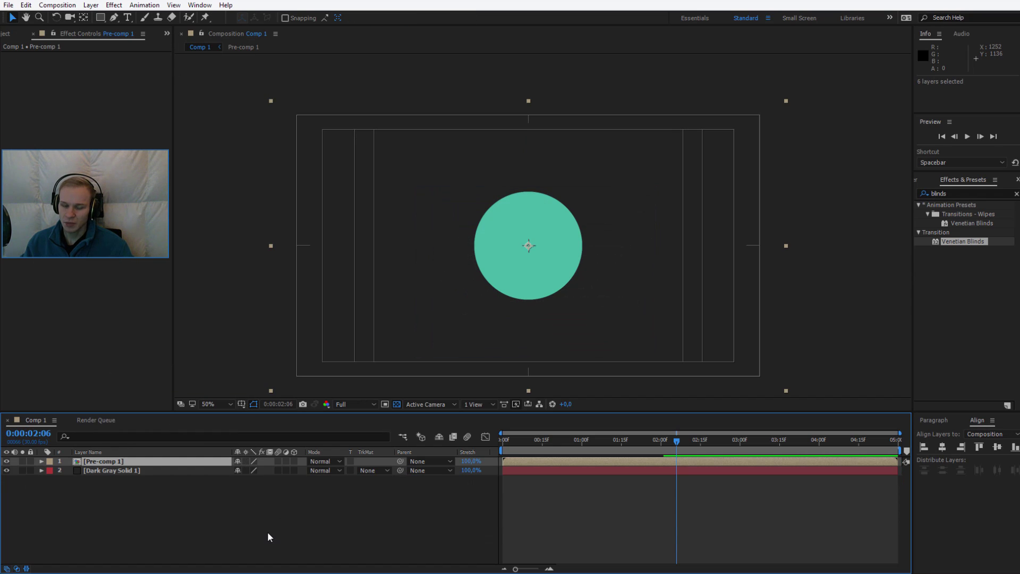
Rotate Pre-comp 1 to 21° and preview the animation from the start.
{"action": "key", "text": "r"}
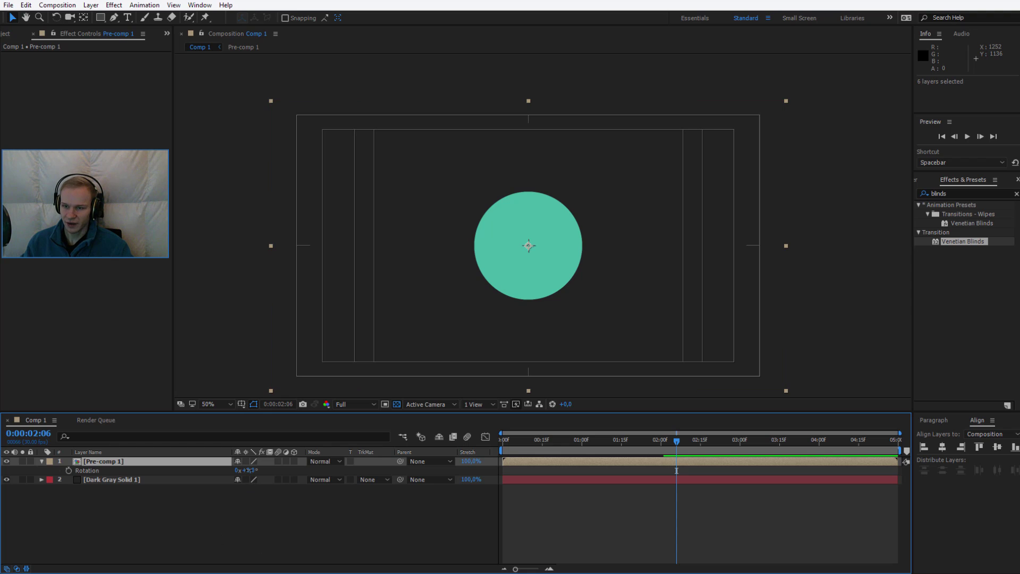
{"action": "left_click_drag", "start_coordinate": [249, 470], "coordinate": [258, 470]}
{"action": "left_click", "coordinate": [505, 441]}
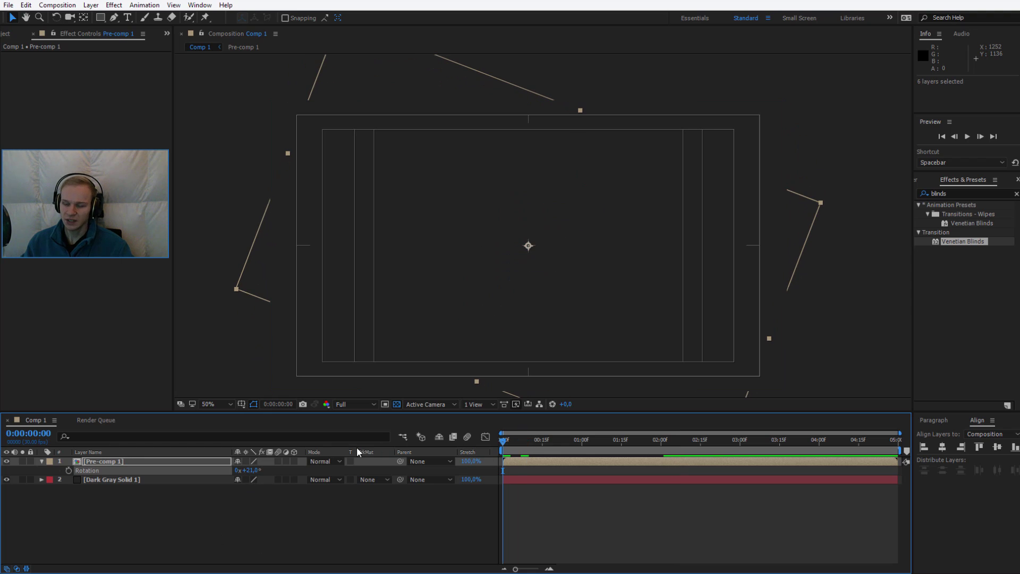
{"action": "key", "text": "space"}
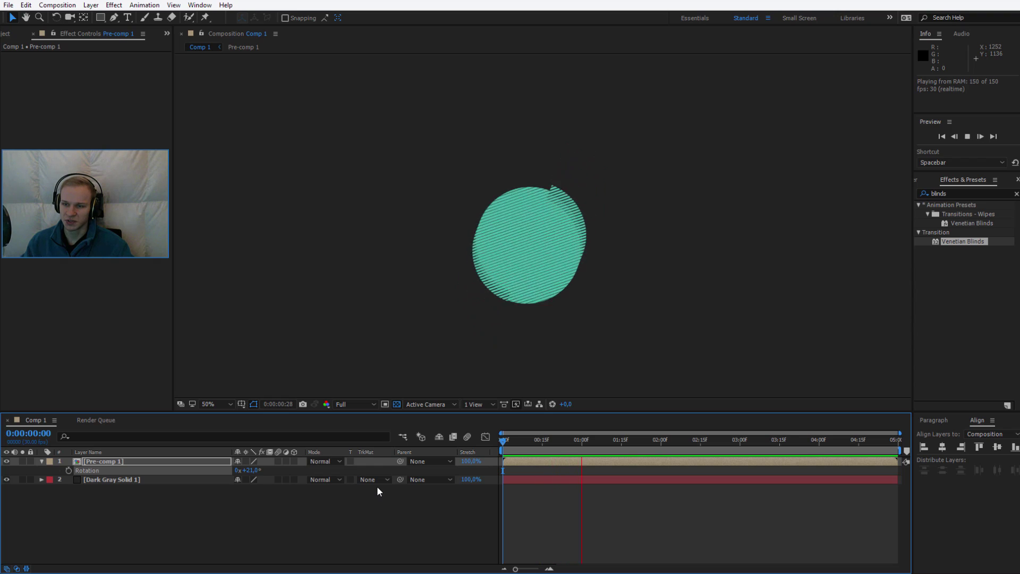
{"action": "key", "text": "space"}
{"action": "left_click", "coordinate": [213, 462]}
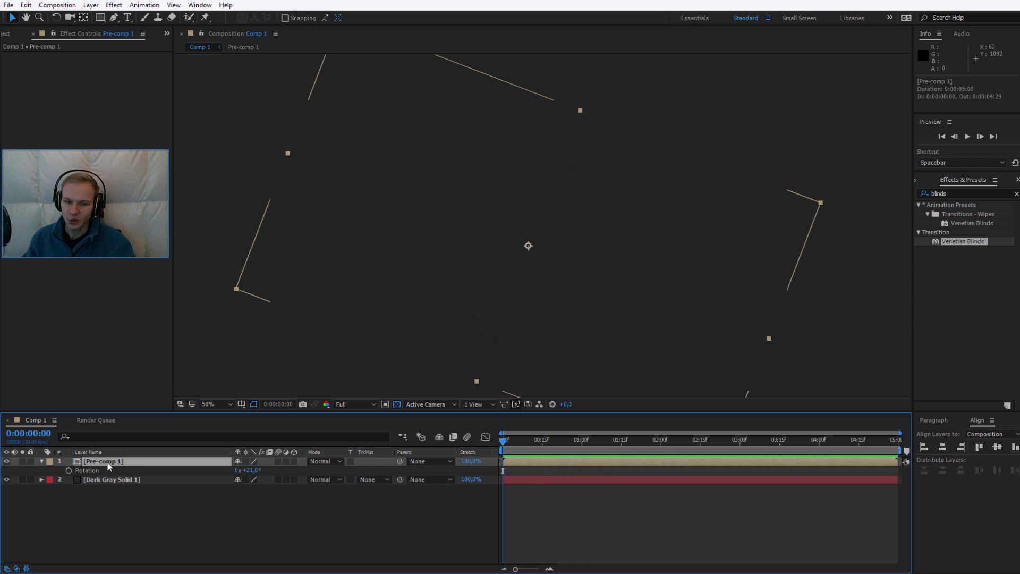
Inside Pre-comp 1, select the Right copies, scrub to 0:00:01:23, then select Right 4 and Left 4.
{"action": "double_click", "coordinate": [107, 461]}
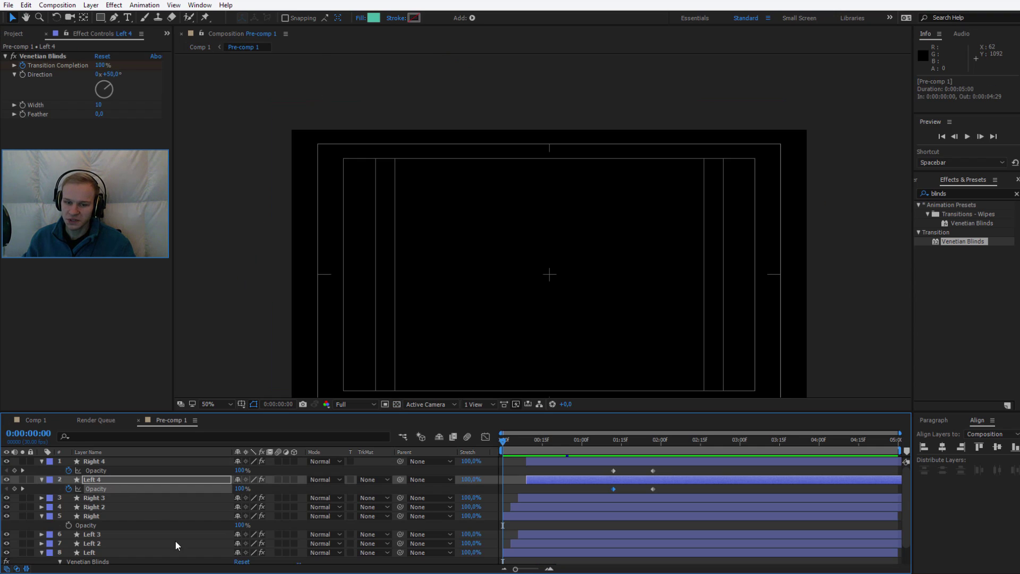
{"action": "left_click", "coordinate": [102, 516]}
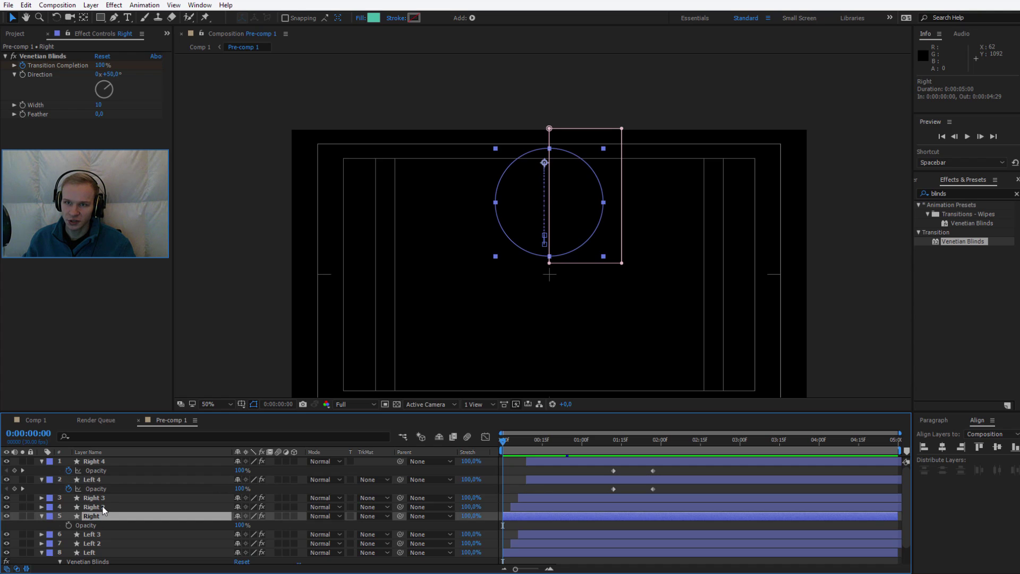
{"action": "left_click", "coordinate": [104, 507]}
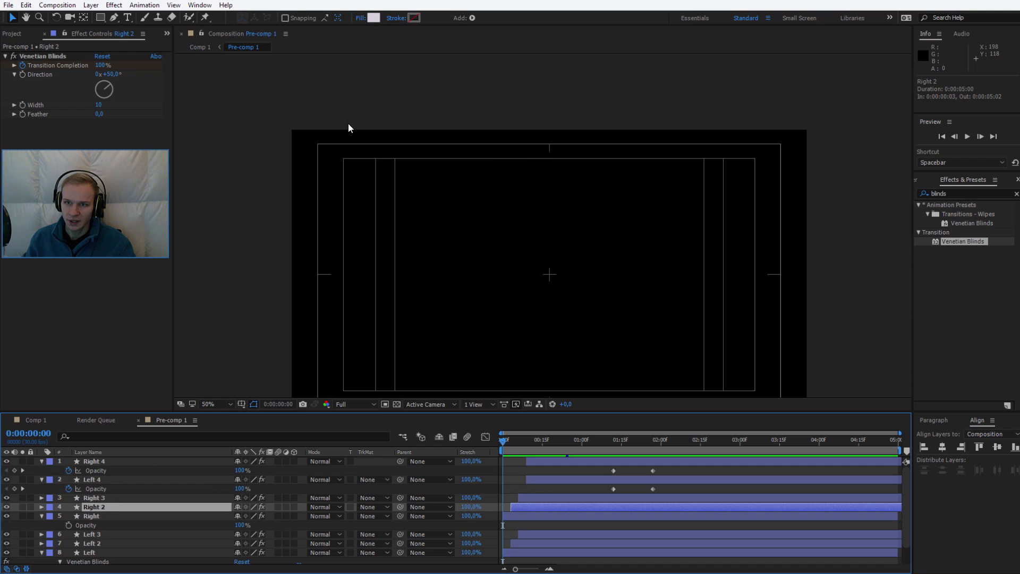
{"action": "left_click", "coordinate": [96, 500]}
{"action": "left_click_drag", "start_coordinate": [529, 438], "coordinate": [585, 457]}
{"action": "left_click", "coordinate": [602, 463]}
{"action": "left_click", "coordinate": [603, 480], "text": "shift"}
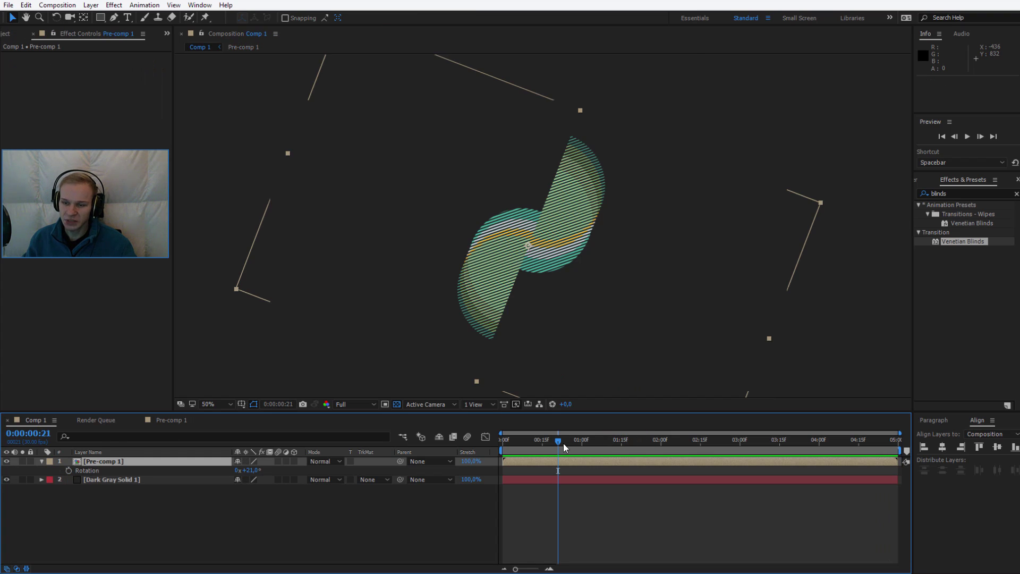
{"action": "left_click_drag", "start_coordinate": [559, 441], "coordinate": [416, 529]}
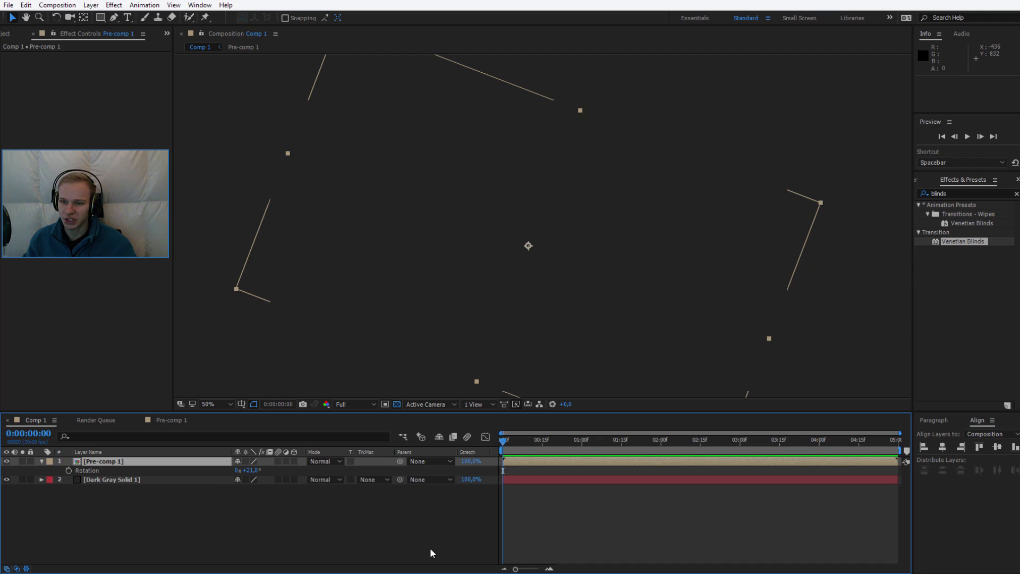
{"action": "key", "text": "space"}
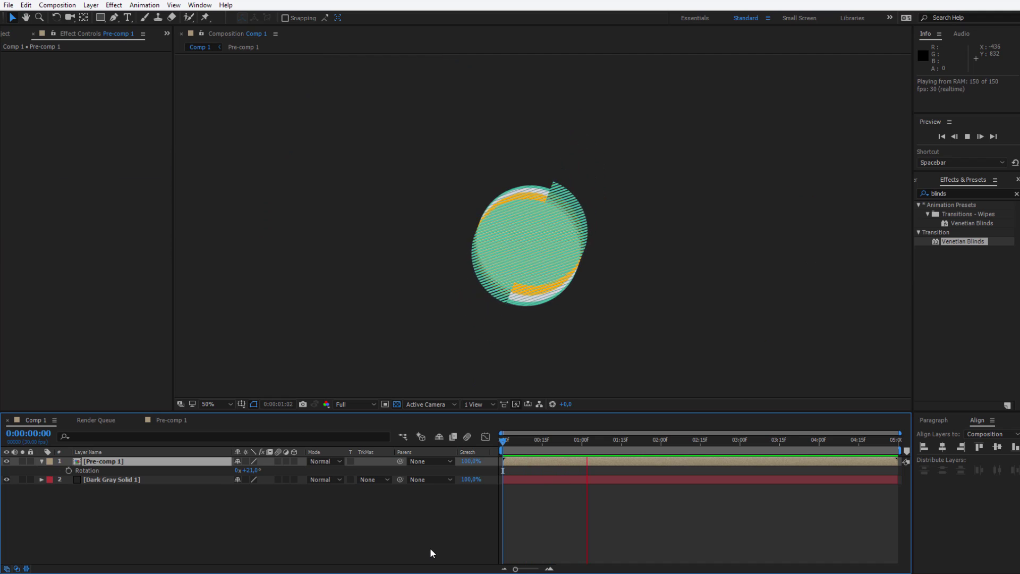
{"action": "key", "text": "period"}
{"action": "key", "text": "space"}
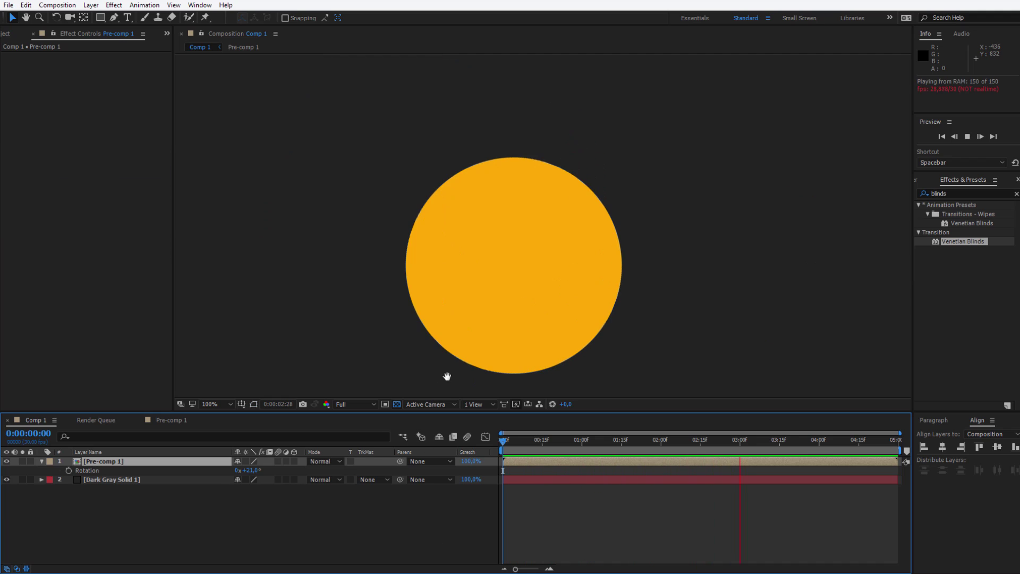
{"action": "left_click_drag", "start_coordinate": [390, 338], "coordinate": [415, 296]}
{"action": "key", "text": "Home"}
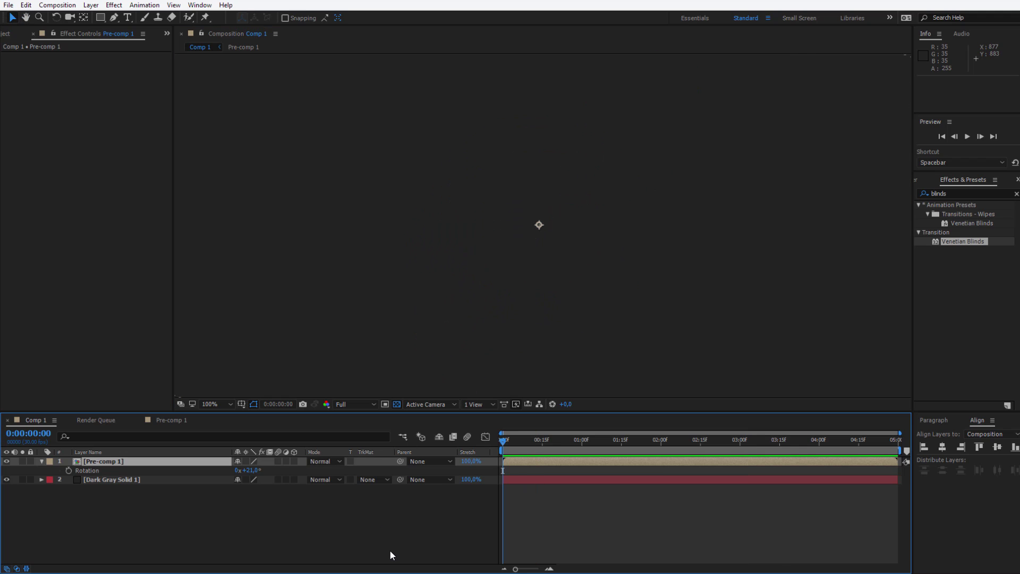
{"action": "key", "text": "space"}
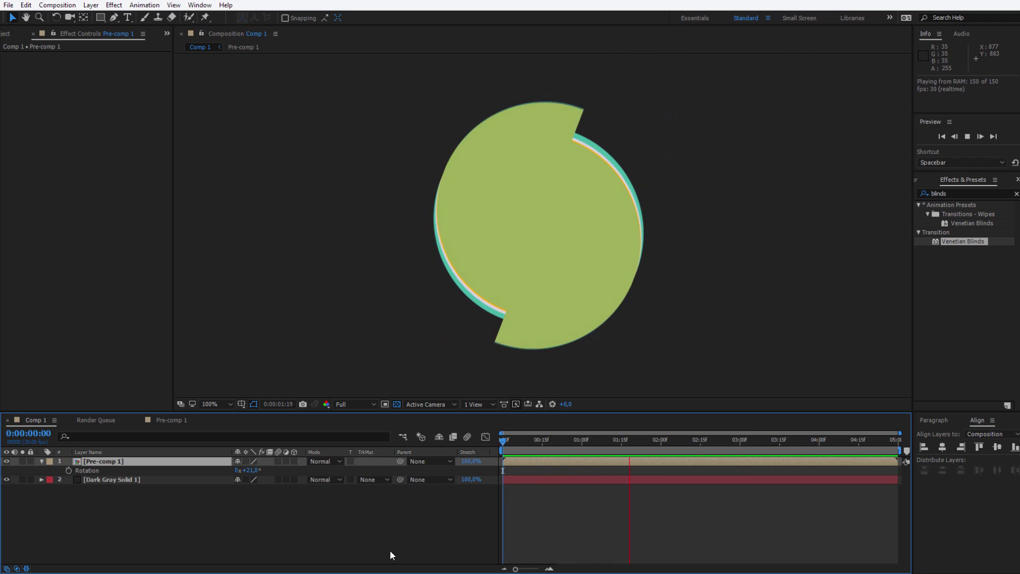